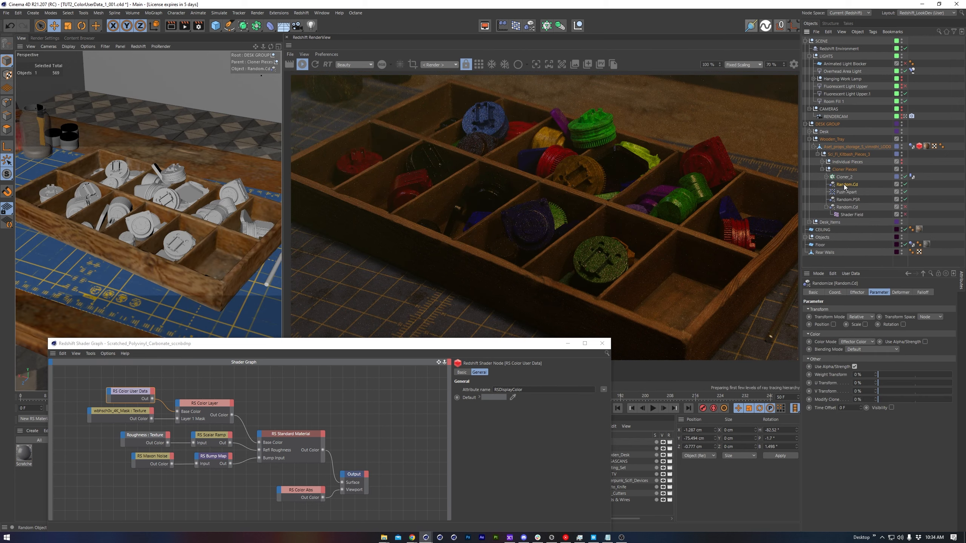
- Set the seed of the Random.Cd effector to 12348 to vary the clone colors
click(844, 184)
click(845, 353)
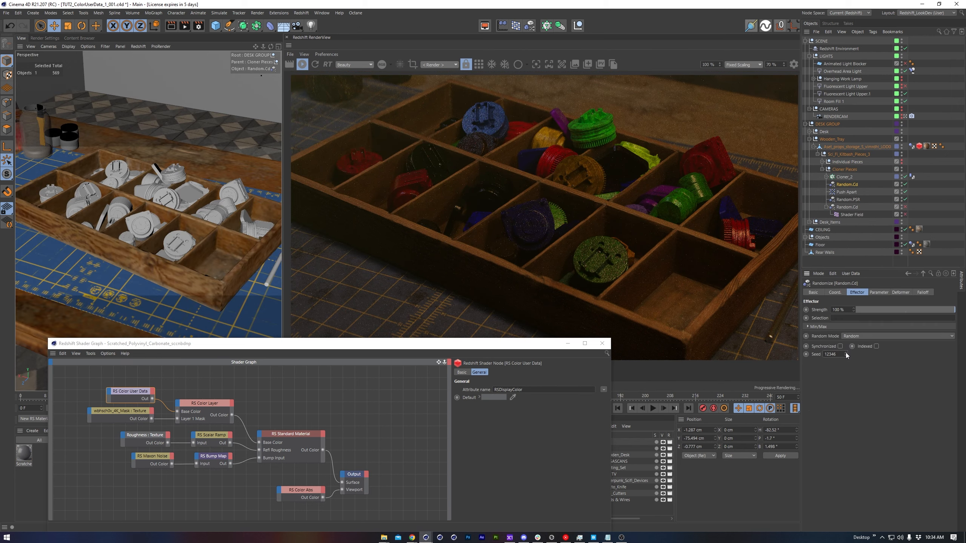
click(845, 353)
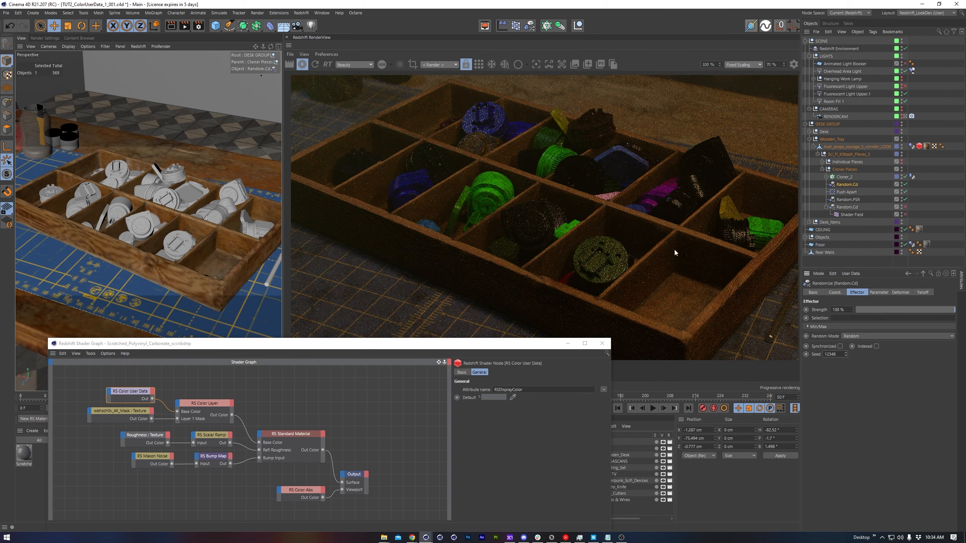
click(130, 391)
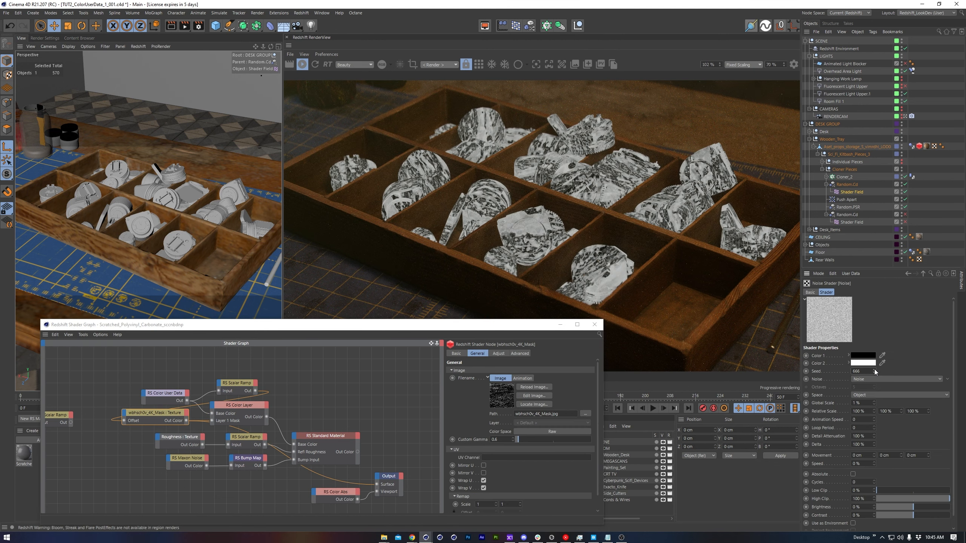
- Raise the seed of the Shader Field's Noise shader by two increments
click(874, 369)
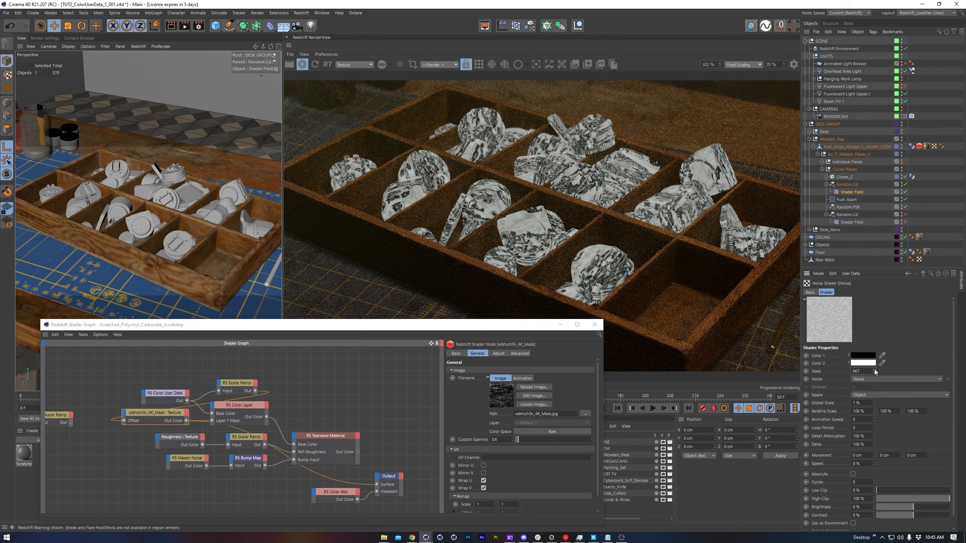
click(874, 369)
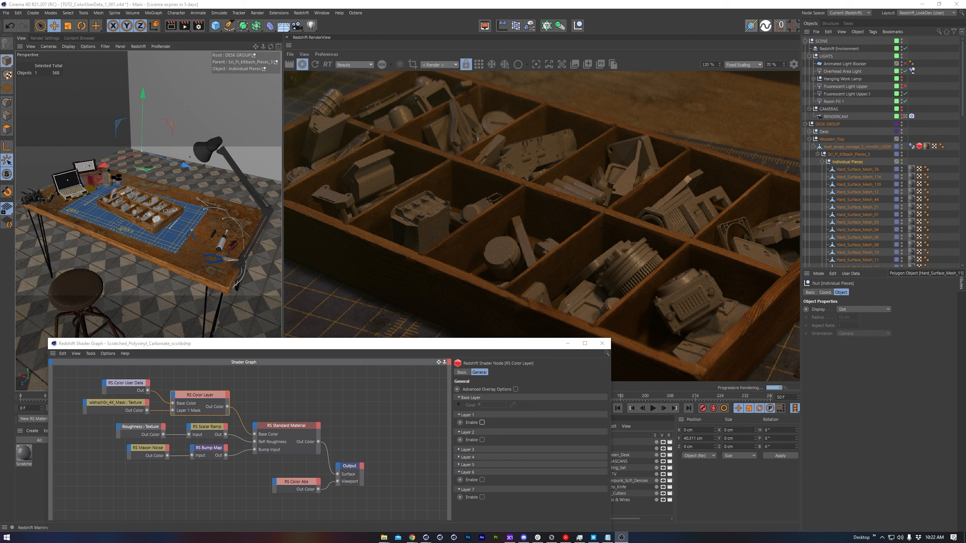
- Examine the RS Standard Material, mask texture and RS Color Layer nodes in the scratched polyvinyl carbonate shader graph
click(286, 425)
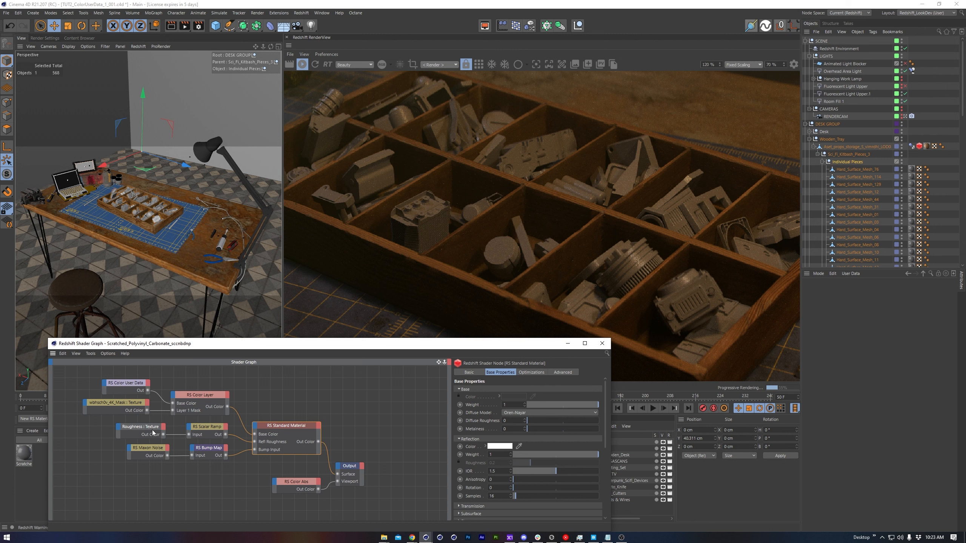
click(124, 406)
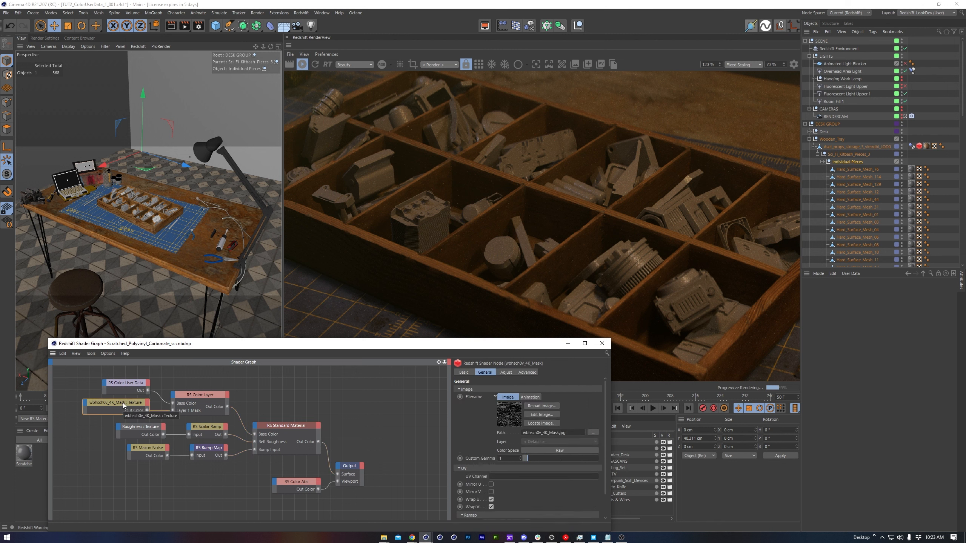
click(196, 398)
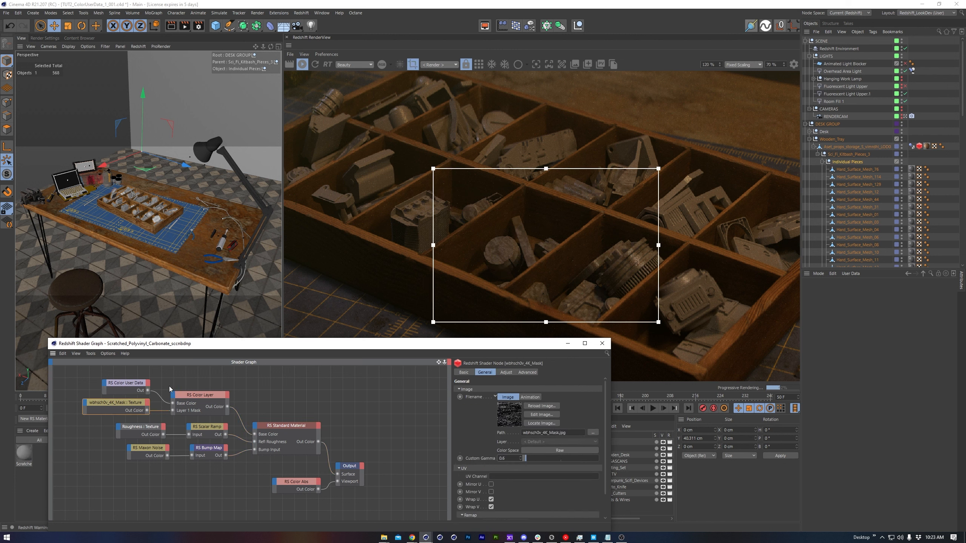
- Set the attribute name of the RS Color User Data node to the object Display Color preset, RSDisplayColor
click(128, 388)
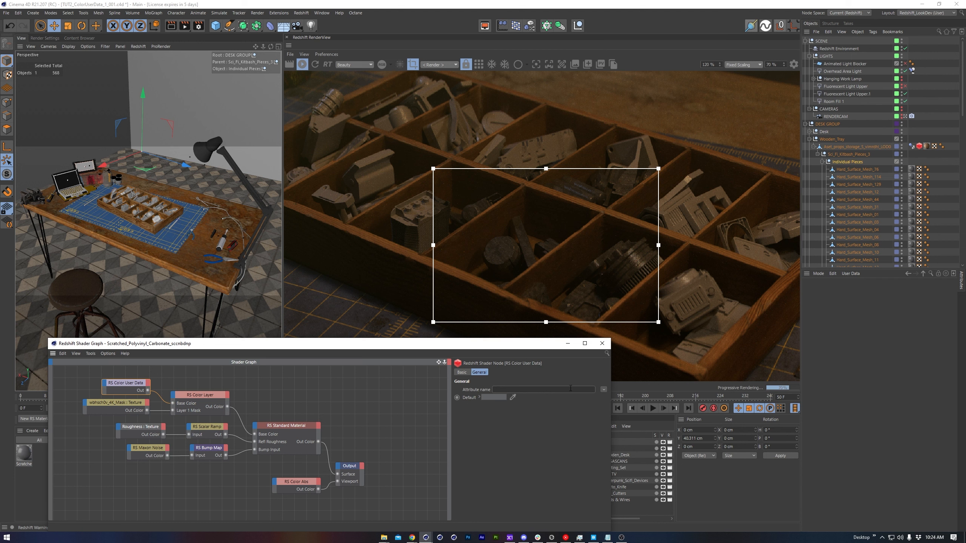
click(604, 391)
mouse_move(607, 407)
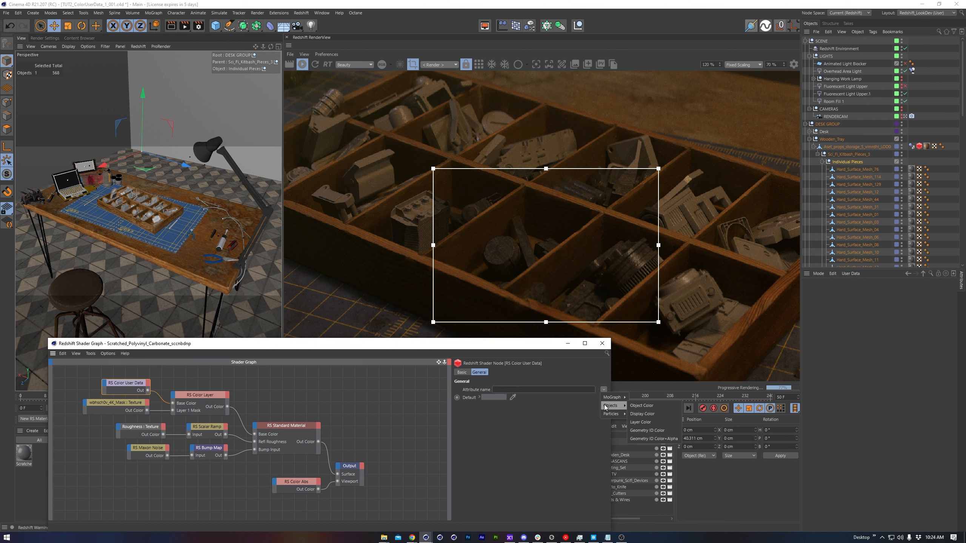
click(646, 414)
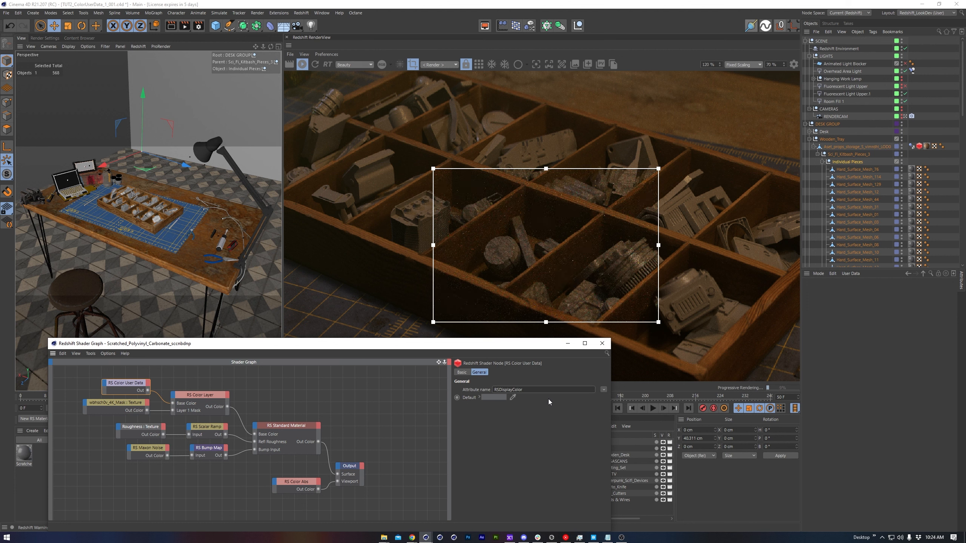
- Set the display color of the round piece Hard_Surface_Mesh_54 in the tray to red
click(855, 169)
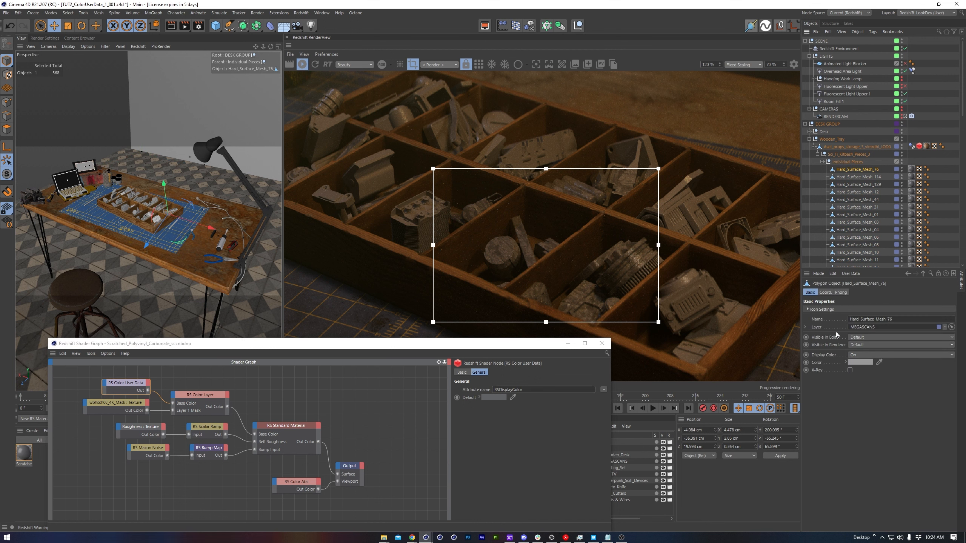
click(827, 356)
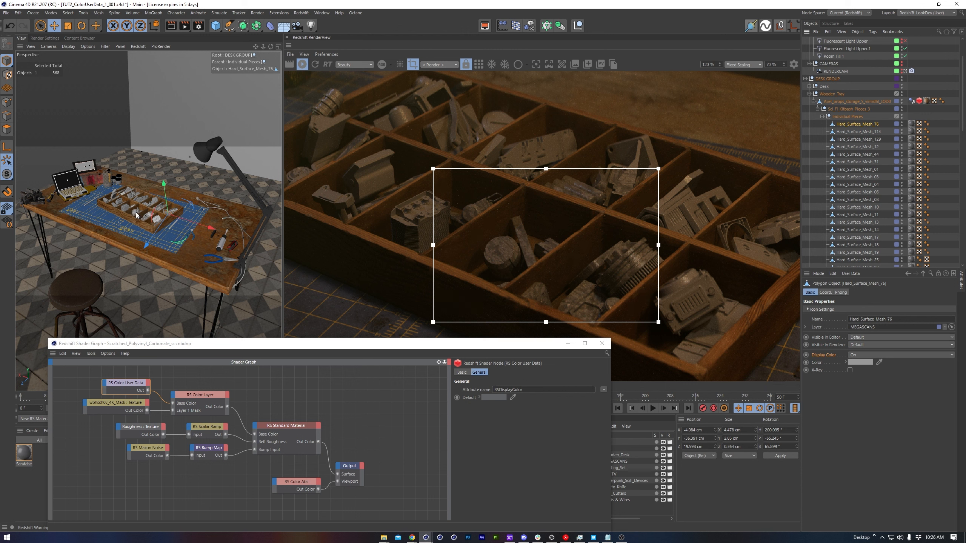
click(135, 214)
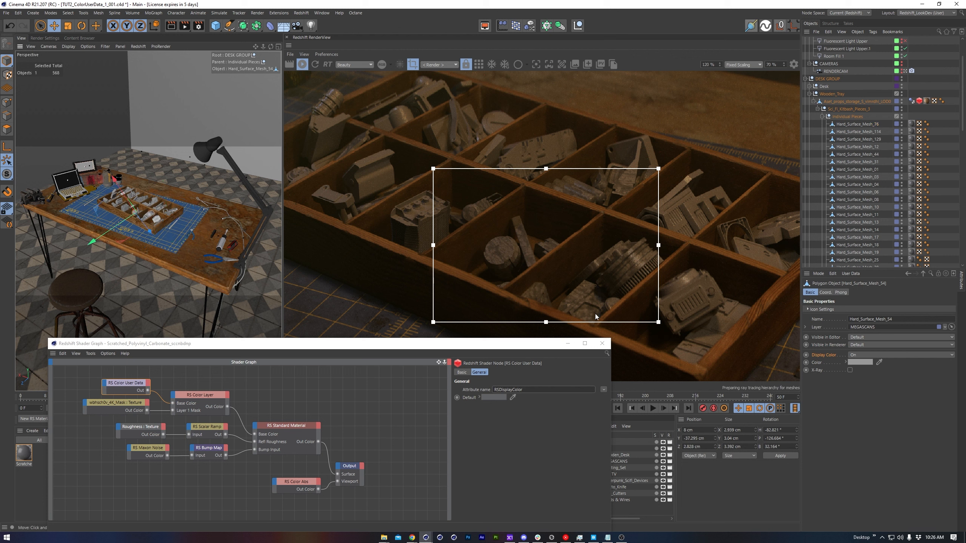
click(854, 363)
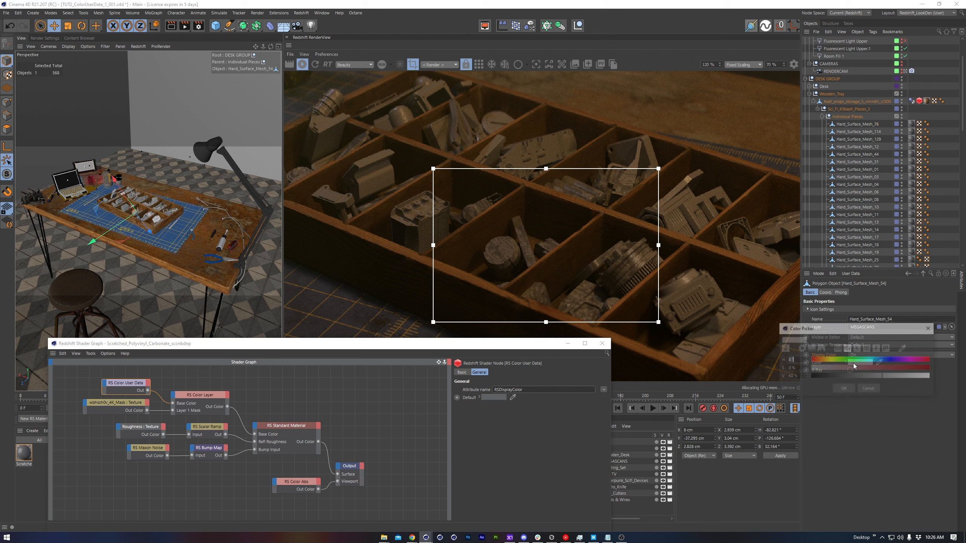
click(898, 367)
key(Return)
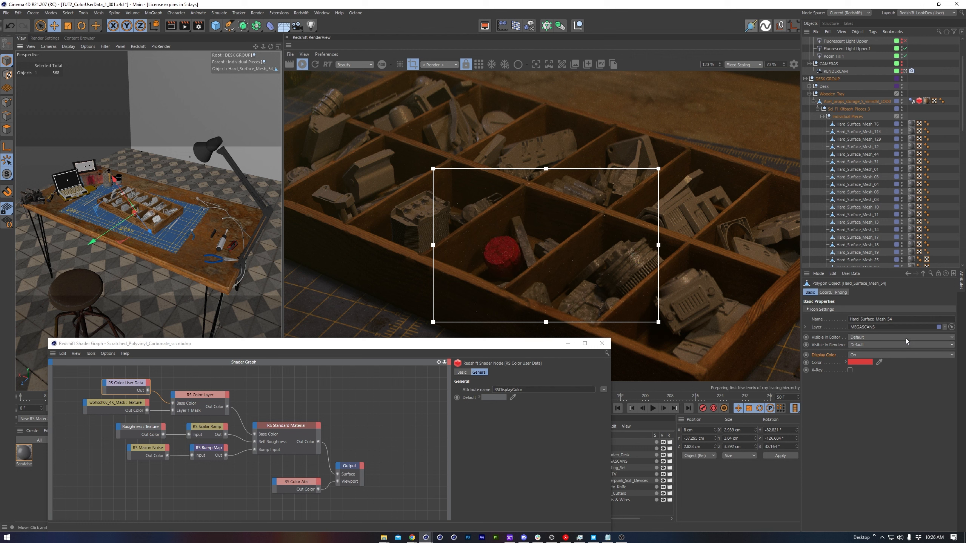
- Set the display color of Hard_Surface_Mesh_49 to yellow with hue 59°, saturation 51% and value 83%
click(635, 259)
click(861, 362)
click(880, 370)
click(919, 378)
click(837, 362)
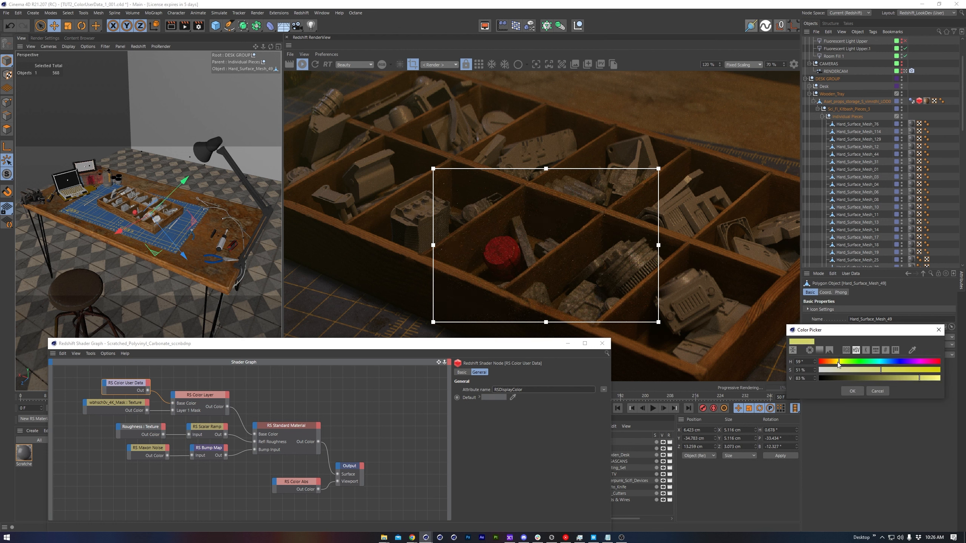
click(852, 391)
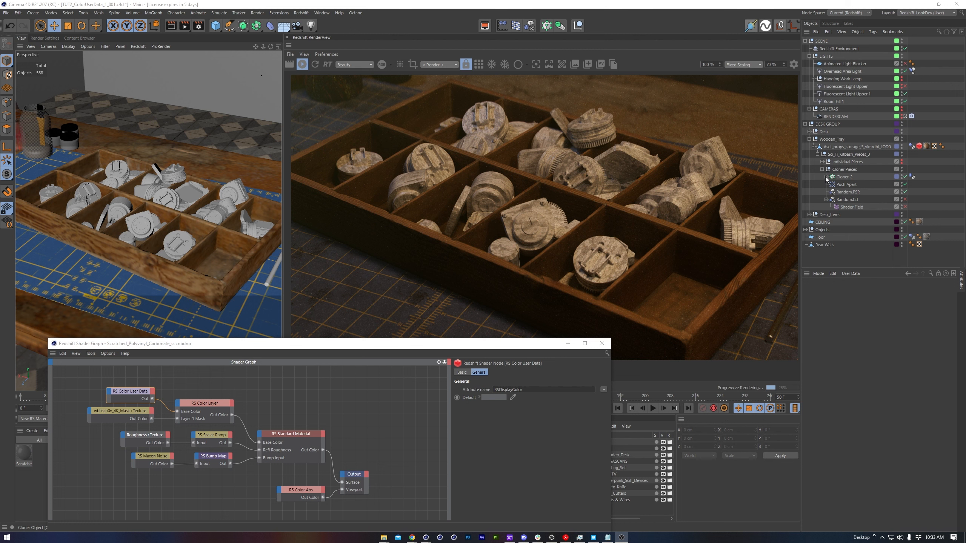
- Examine the meshes inside Cloner_2 and the parameters of the Random.PSR effector
click(826, 177)
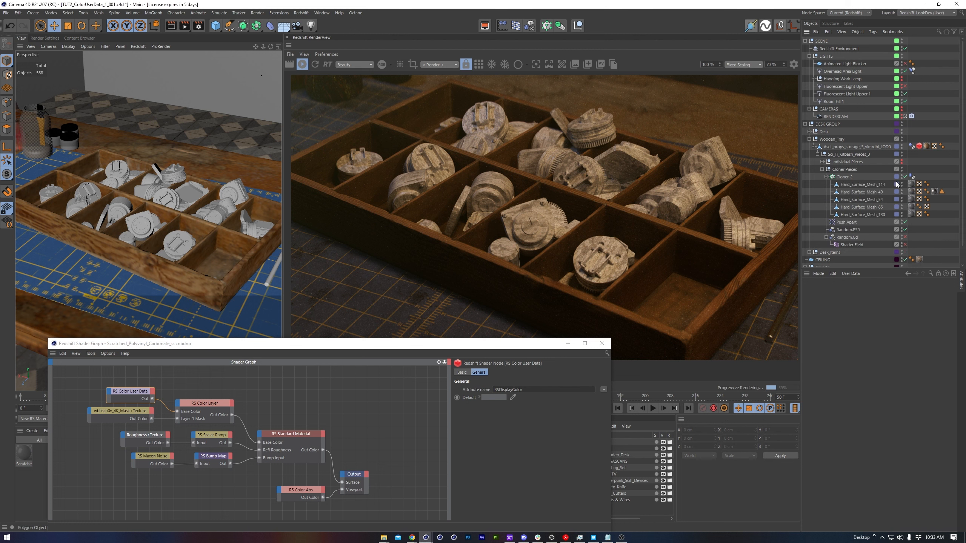
click(826, 177)
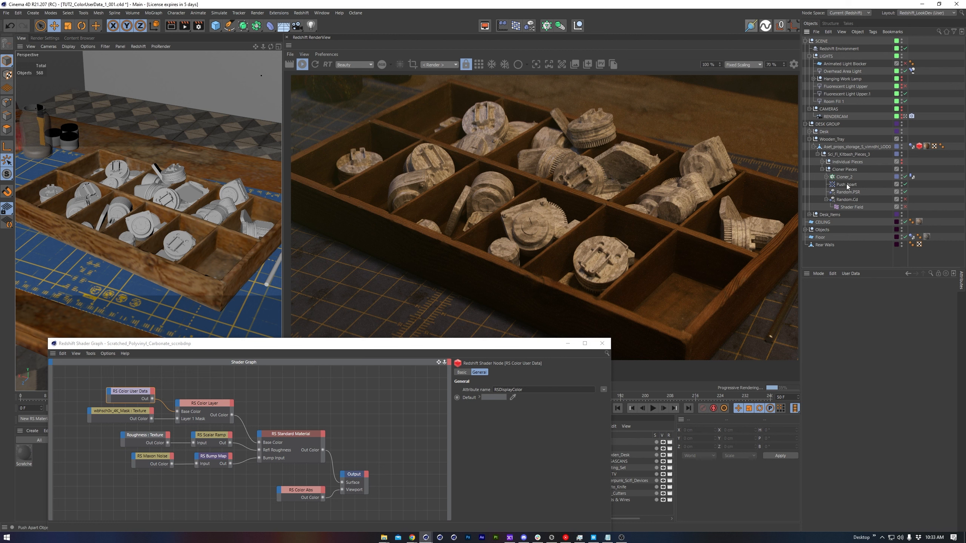
click(846, 191)
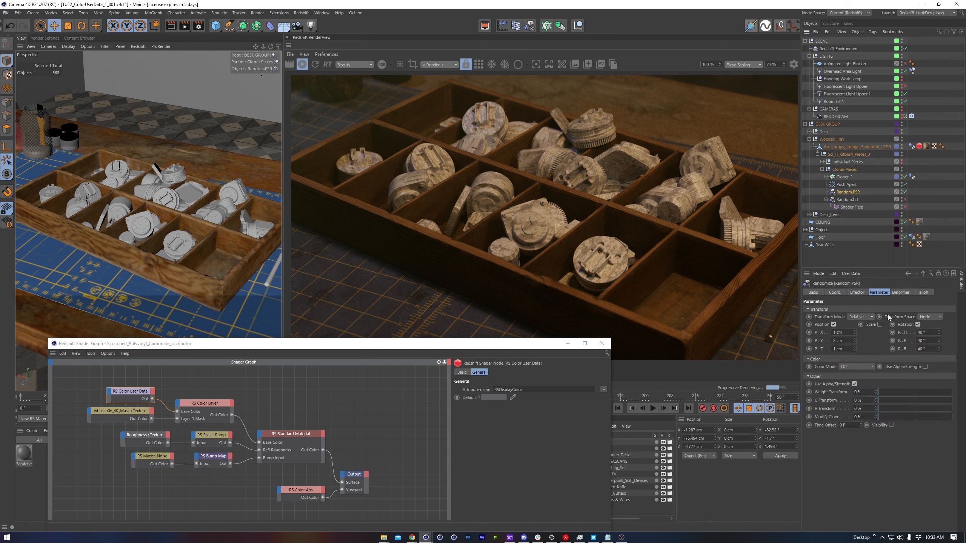
- Add a Random effector to Cloner_2 and turn off its position randomization
click(843, 177)
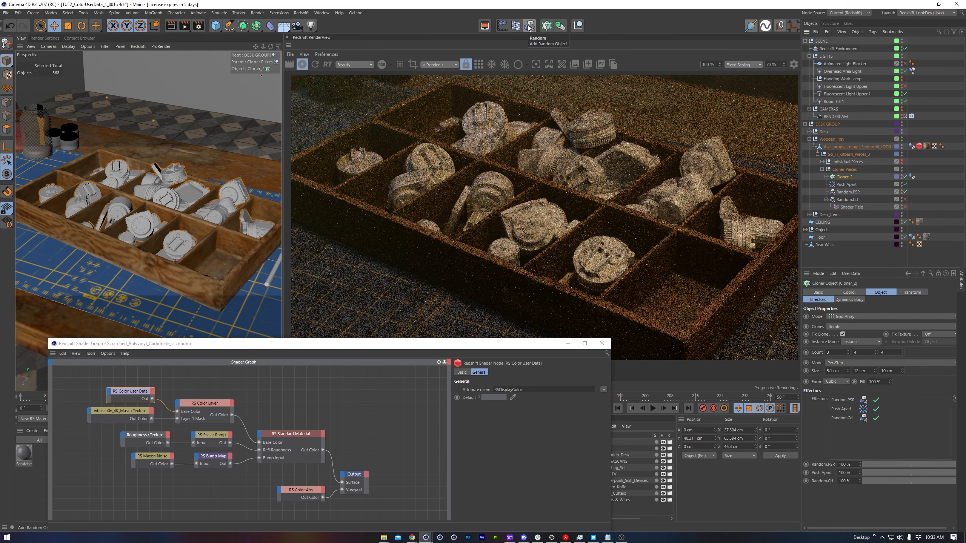
click(529, 27)
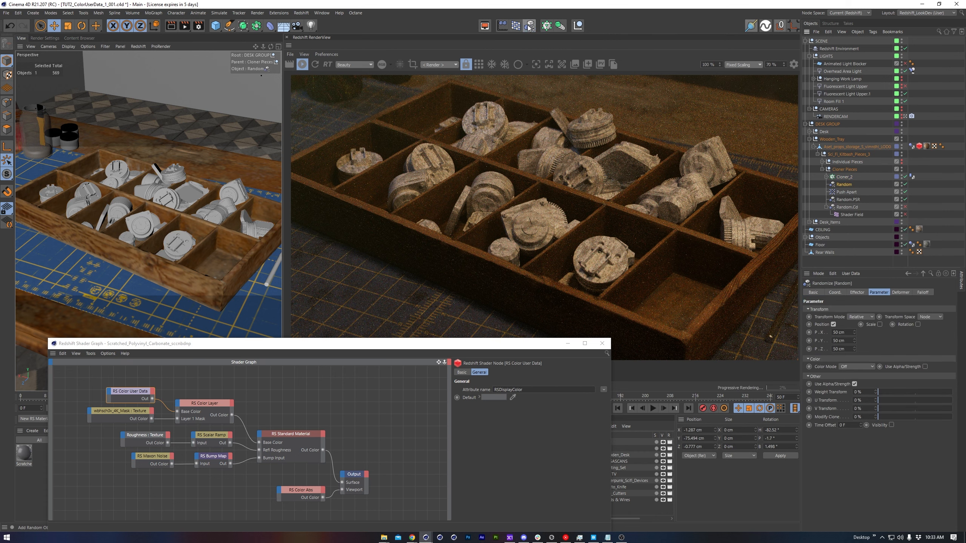
click(833, 324)
- Set the new Random effector's color mode to Effector Color and rename it Random.Cd
click(856, 341)
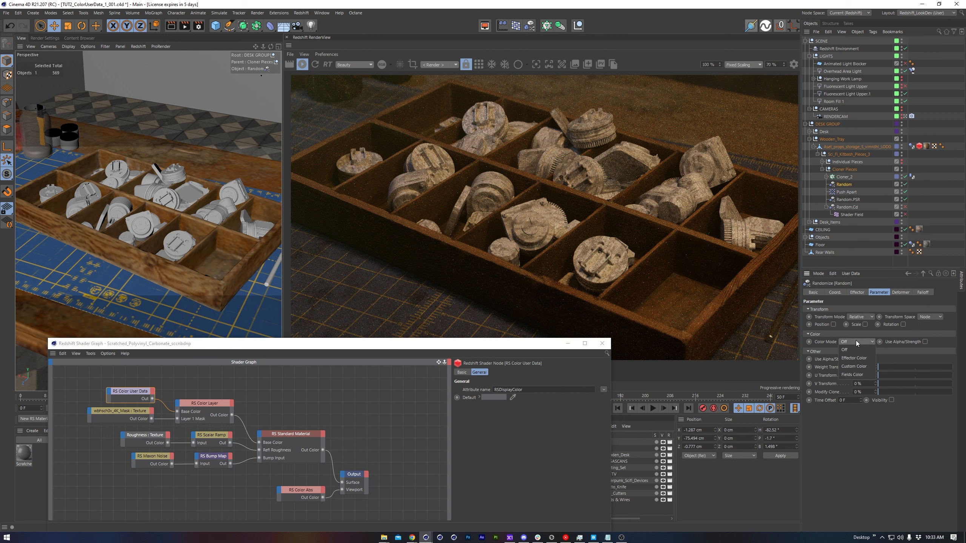
click(850, 360)
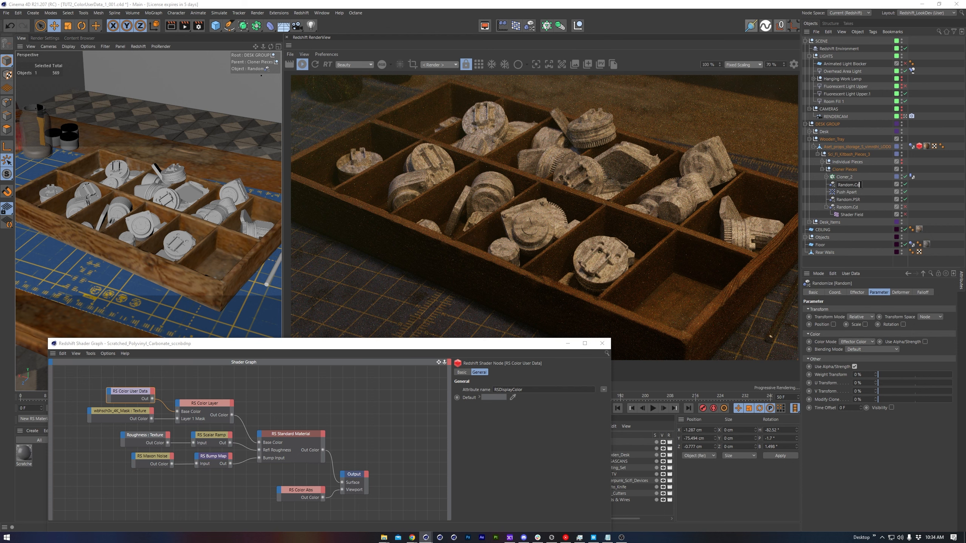
key(Return)
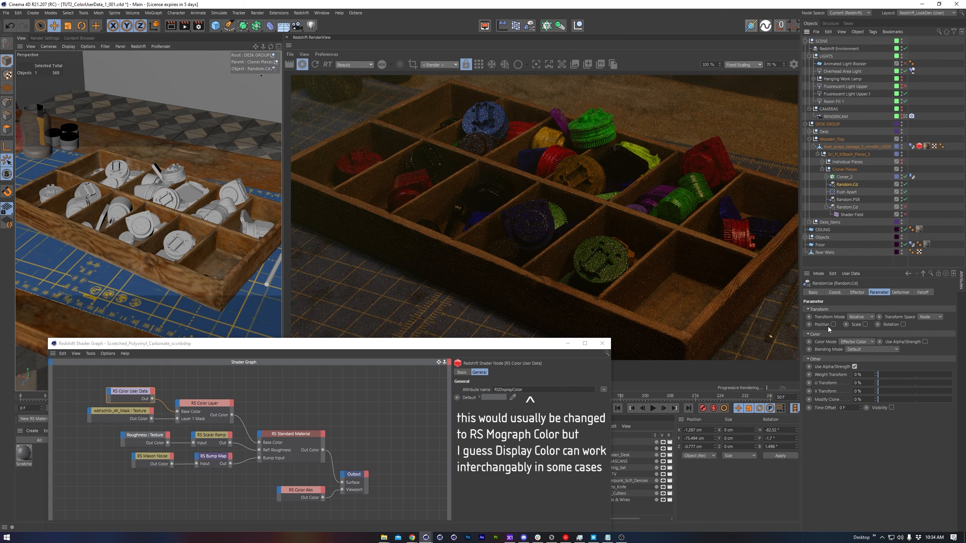
- Change the random color distribution by setting the Random.Cd effector's seed to 12348
click(856, 292)
click(845, 353)
click(844, 353)
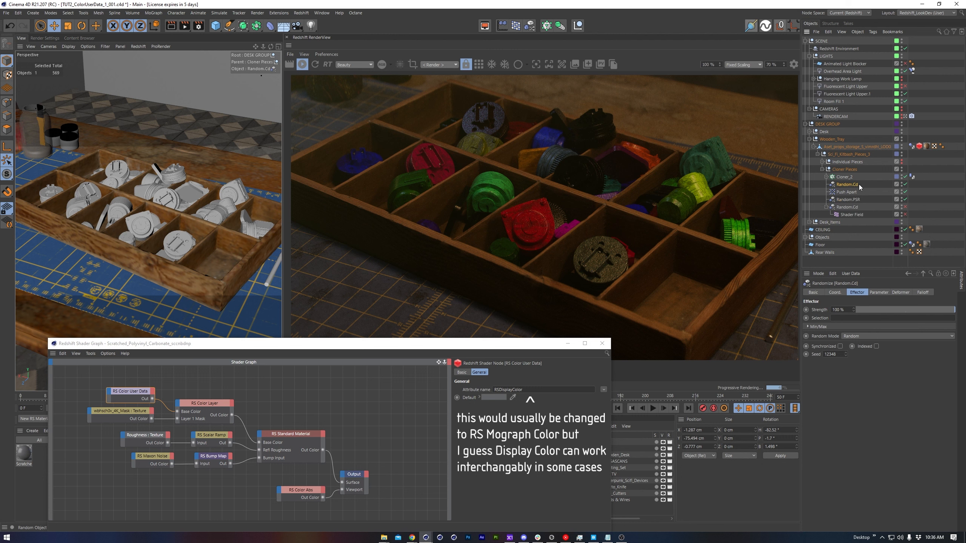
- Switch the color mode of the Random.Cd effector to Fields Color
click(876, 291)
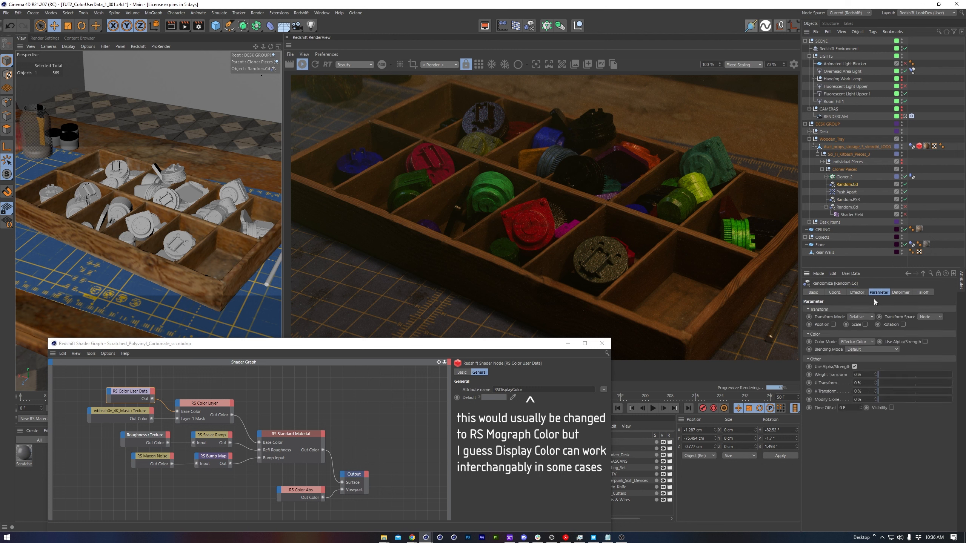
click(857, 342)
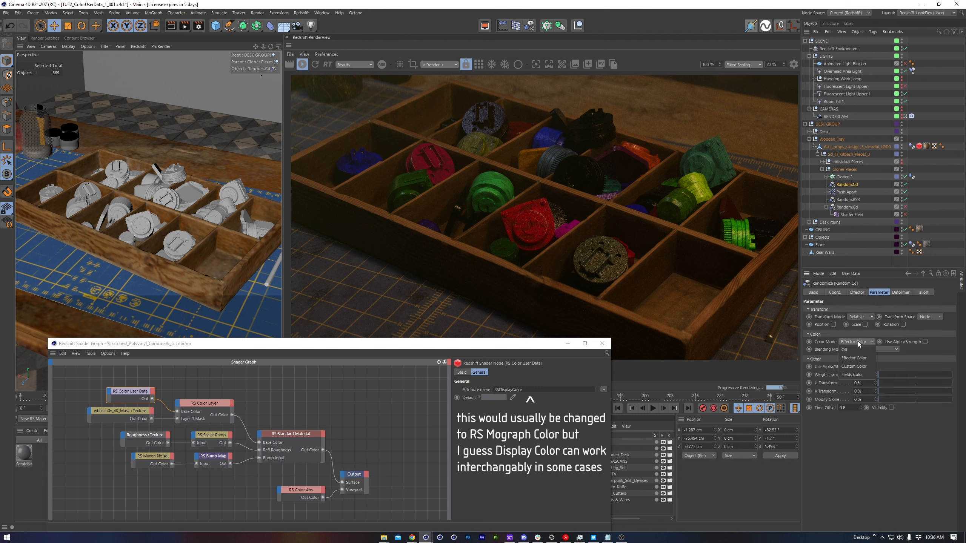
click(855, 375)
- Add a Shader Field to the falloff of the Random.Cd effector
click(924, 292)
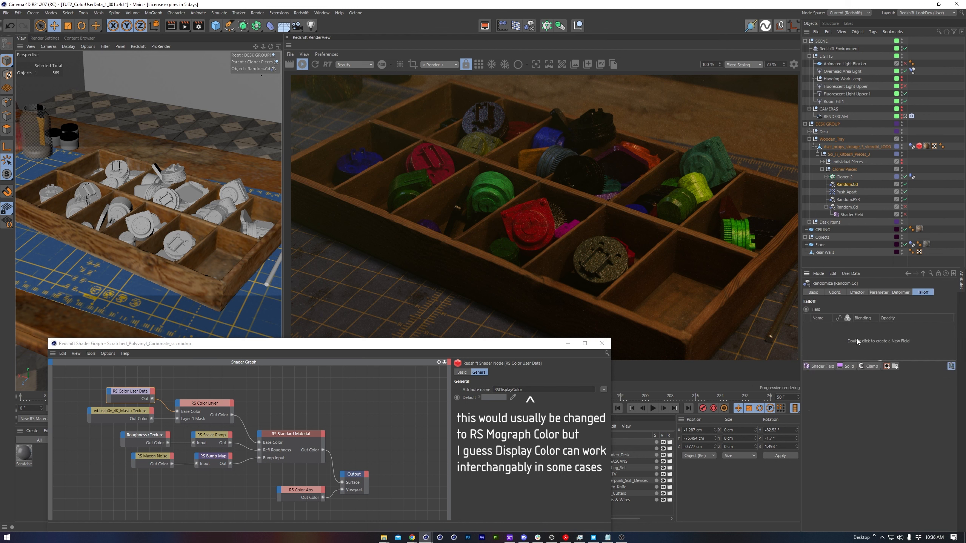
click(820, 366)
click(865, 374)
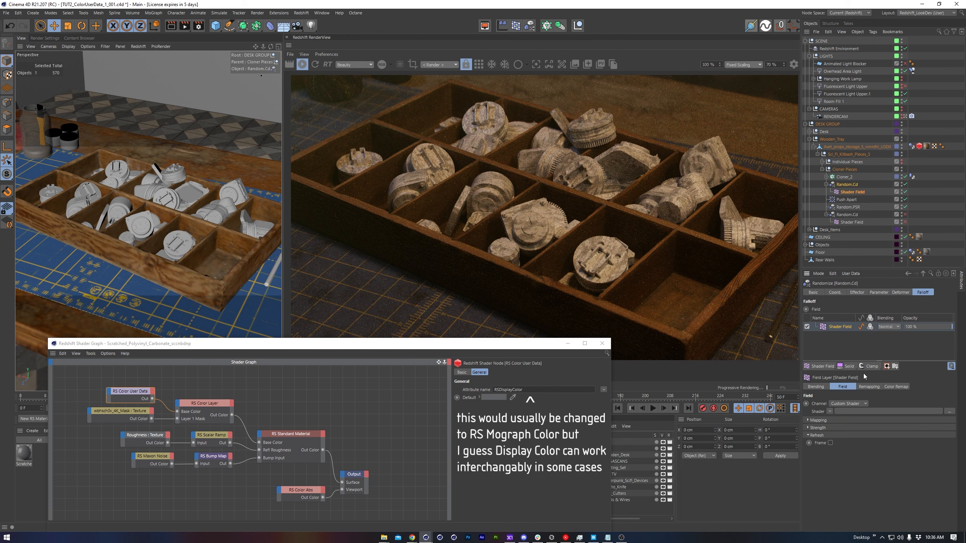
- Load a Noise shader into the Shader Field, view the noise properties and select the field object
click(830, 412)
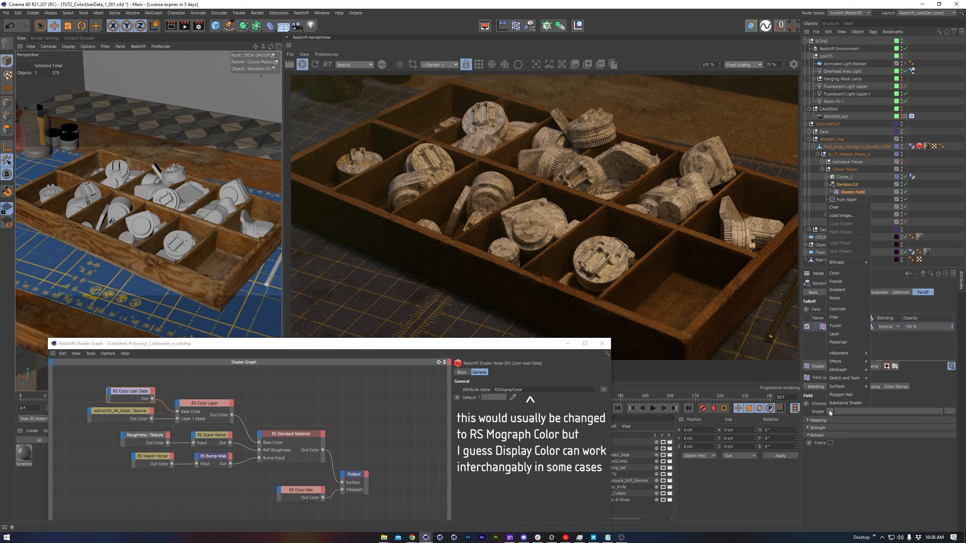
click(836, 298)
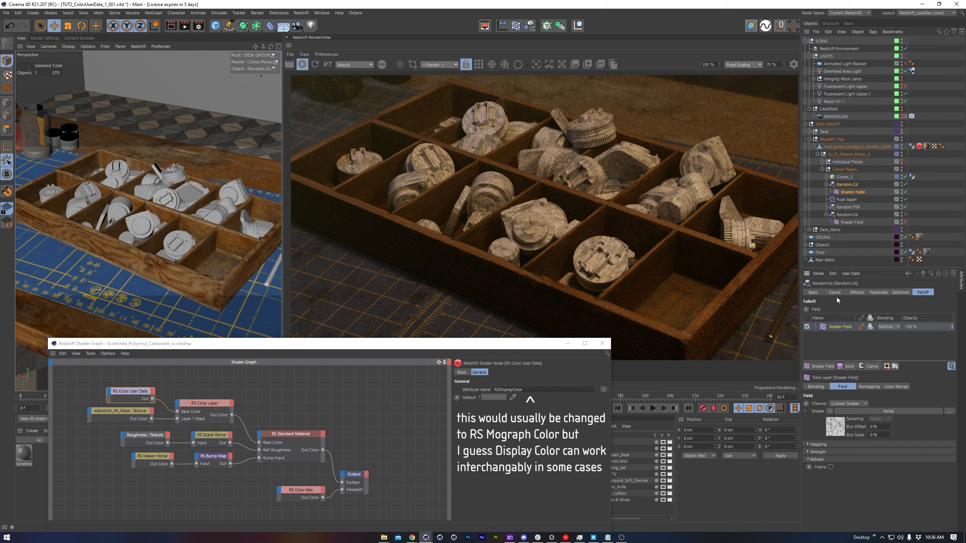
click(838, 428)
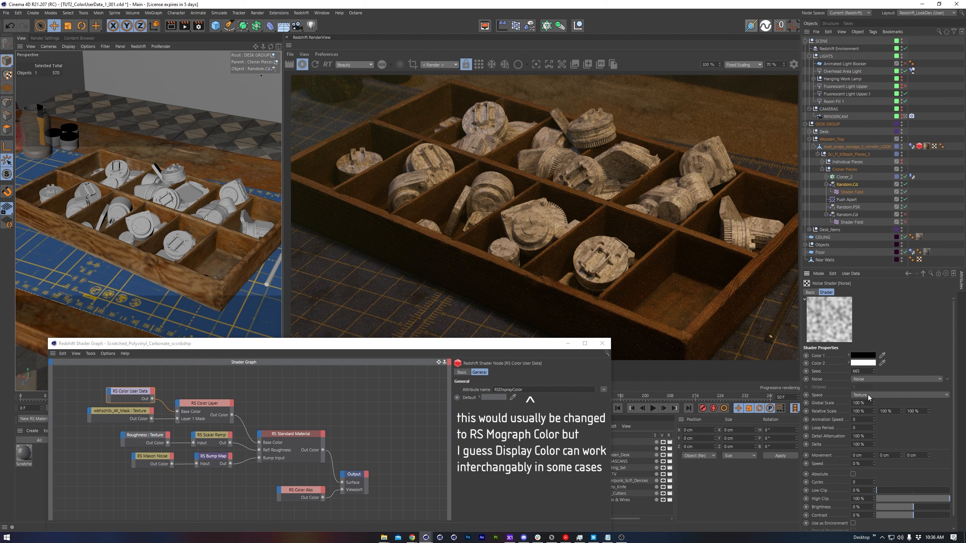
click(853, 192)
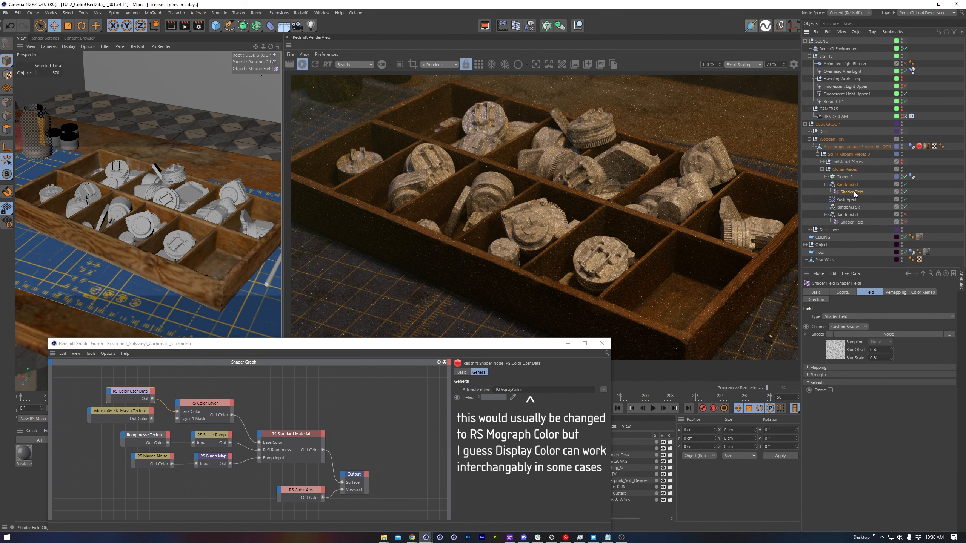
- Remap the Shader Field's color with a gradient running from cyan to blue
click(922, 292)
click(860, 316)
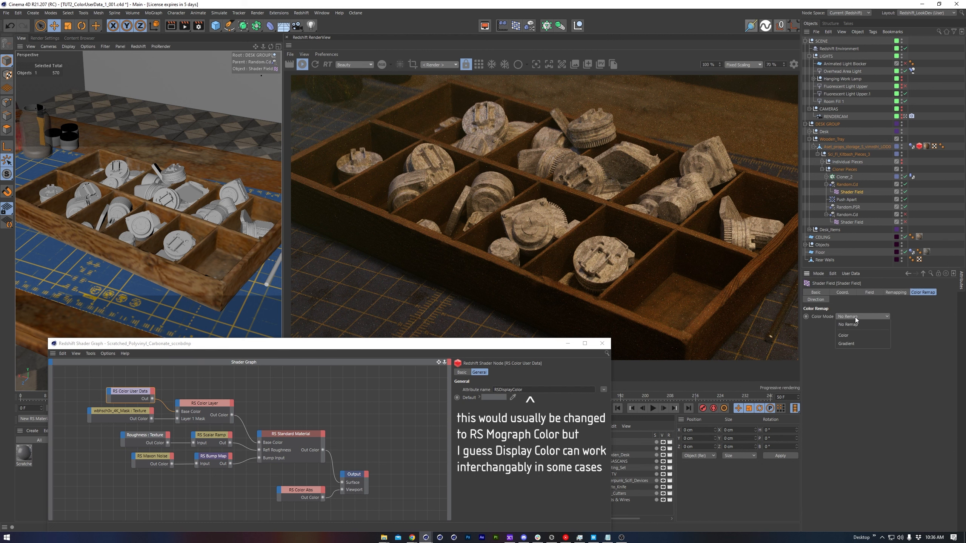
click(853, 344)
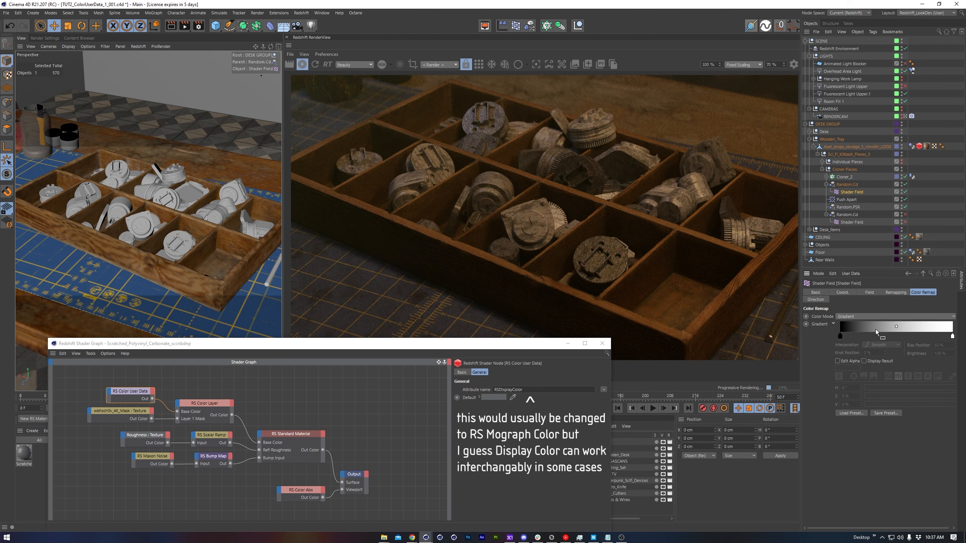
click(839, 335)
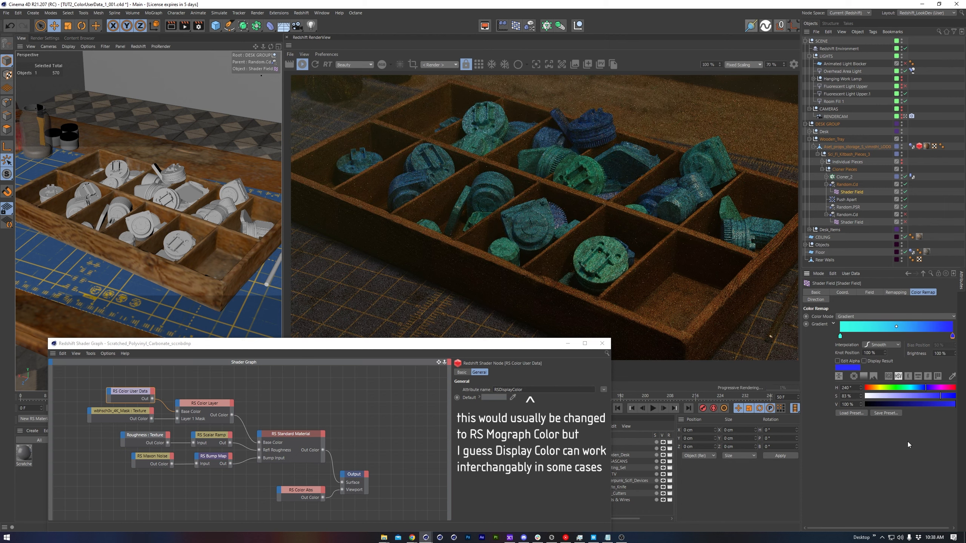
- Set the attribute of the RS Color User Data node to MoGraph Color
click(534, 392)
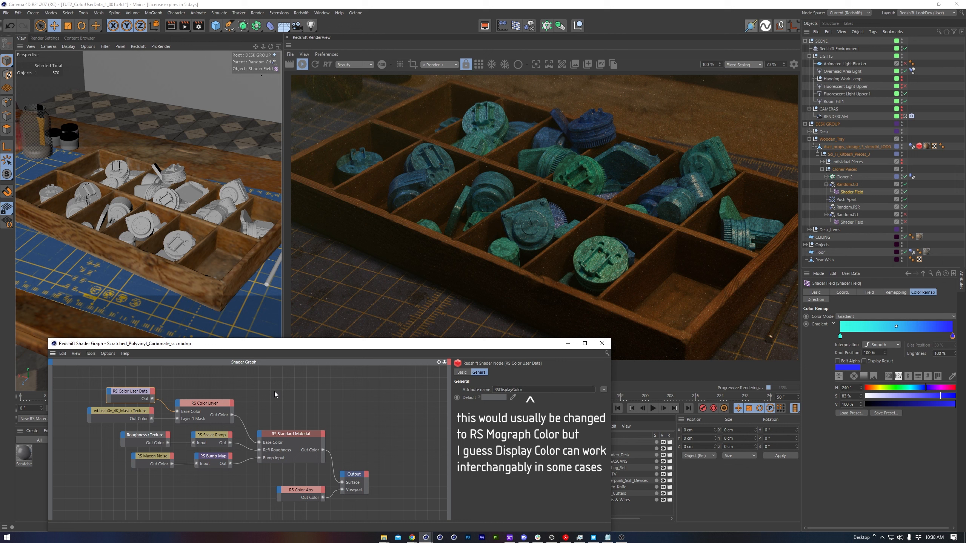
click(122, 393)
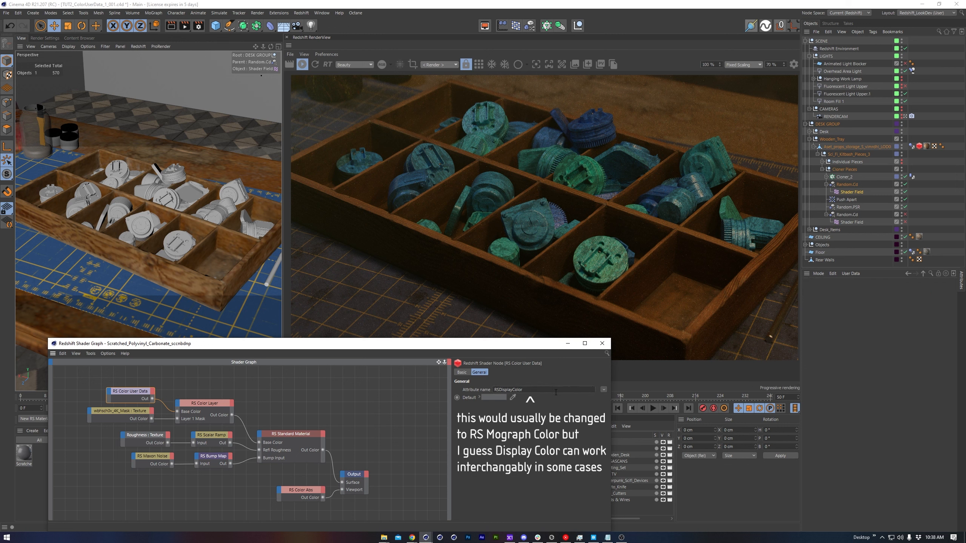
click(603, 390)
mouse_move(613, 397)
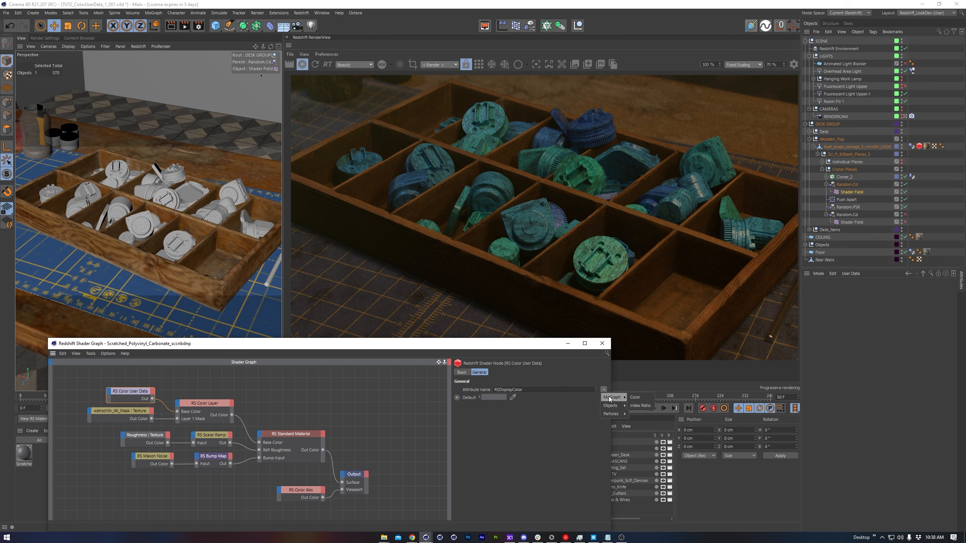
click(643, 397)
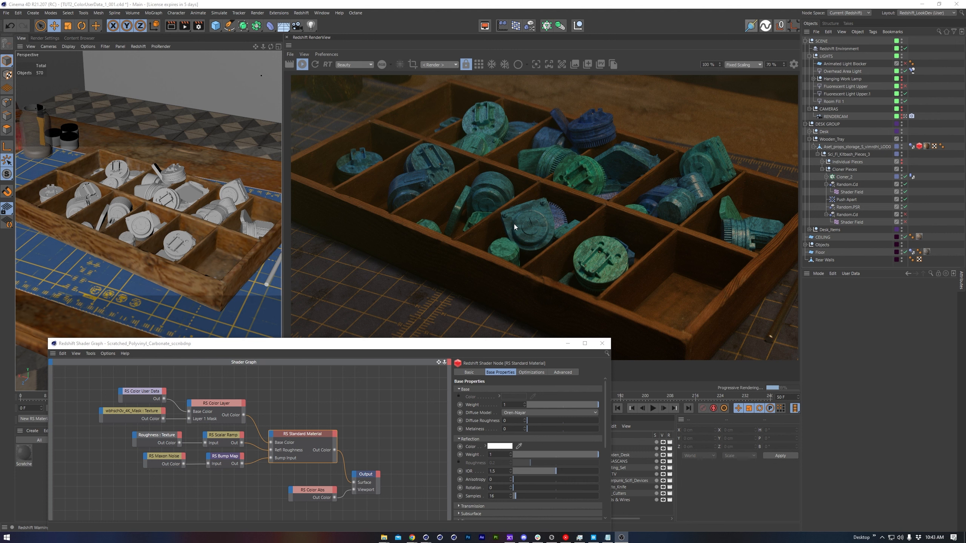
- Add an RS Scalar Ramp node to the shader graph near the RS Color User Data node
scroll(565, 234, up, 3)
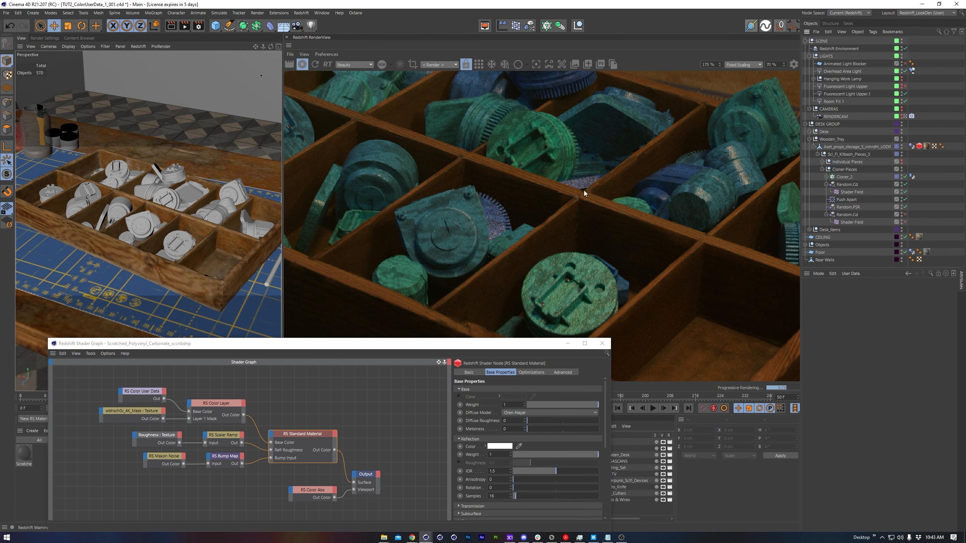
scroll(494, 206, down, 3)
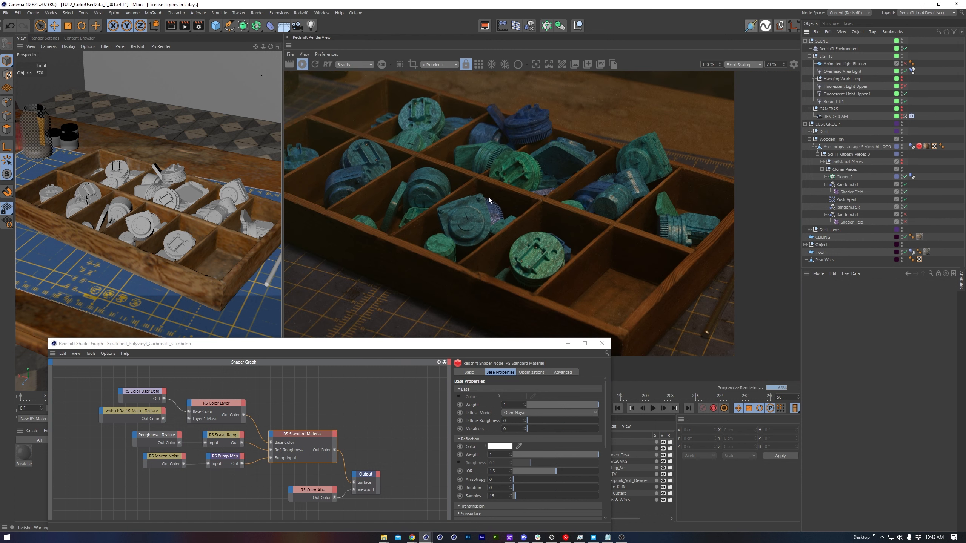
scroll(525, 207, up, 1)
click(143, 393)
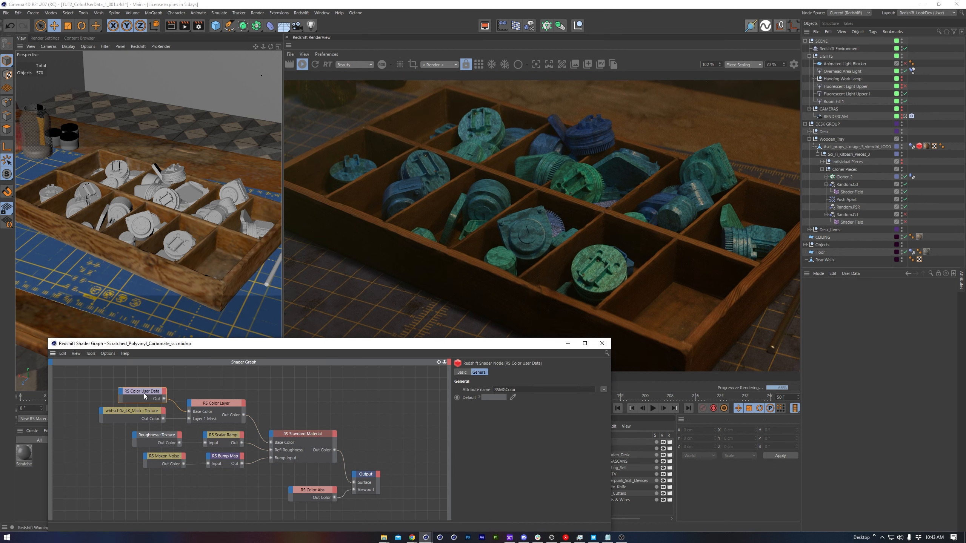
mouse_move(141, 393)
middle_down()
mouse_move(184, 387)
mouse_move(155, 402)
middle_up()
click(225, 394)
key(shift+c)
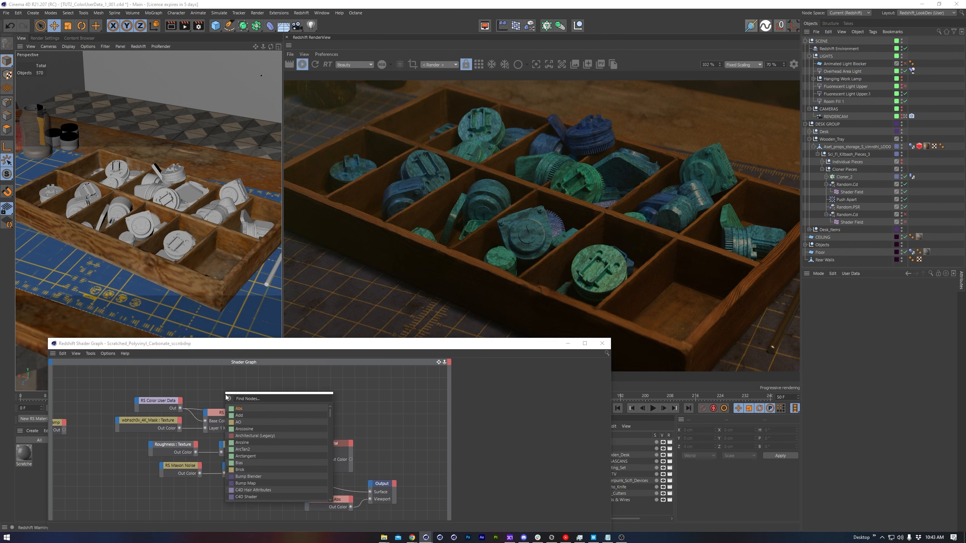
text(scalar)
key(Return)
- Connect the RS Color User Data output to the new Scalar Ramp's input and preview the ramp through the Output node
drag(181, 408, 211, 392)
click(226, 394)
key(o)
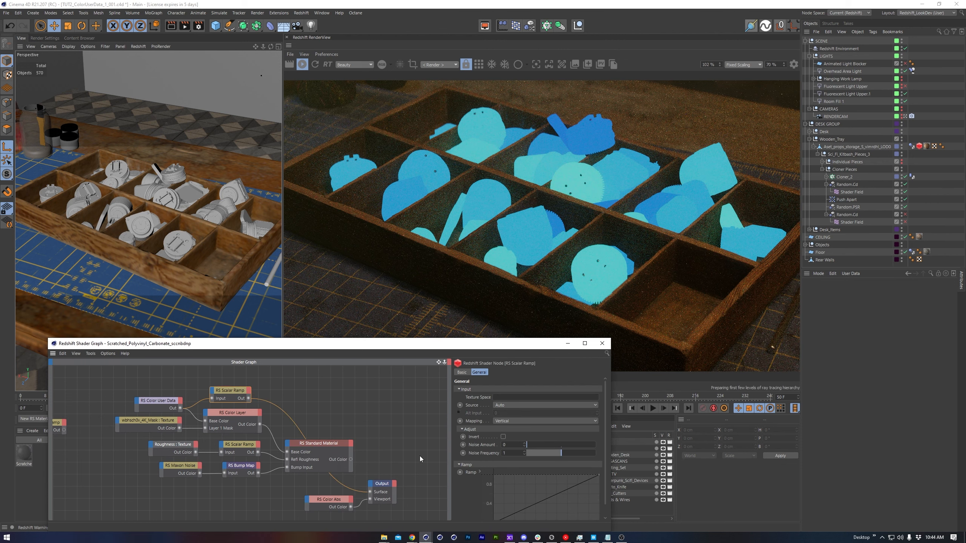
- Steepen the Scalar Ramp's curve by moving its low point to about 0.43 and its high point to about 0.8
drag(419, 343, 411, 324)
drag(486, 504, 515, 504)
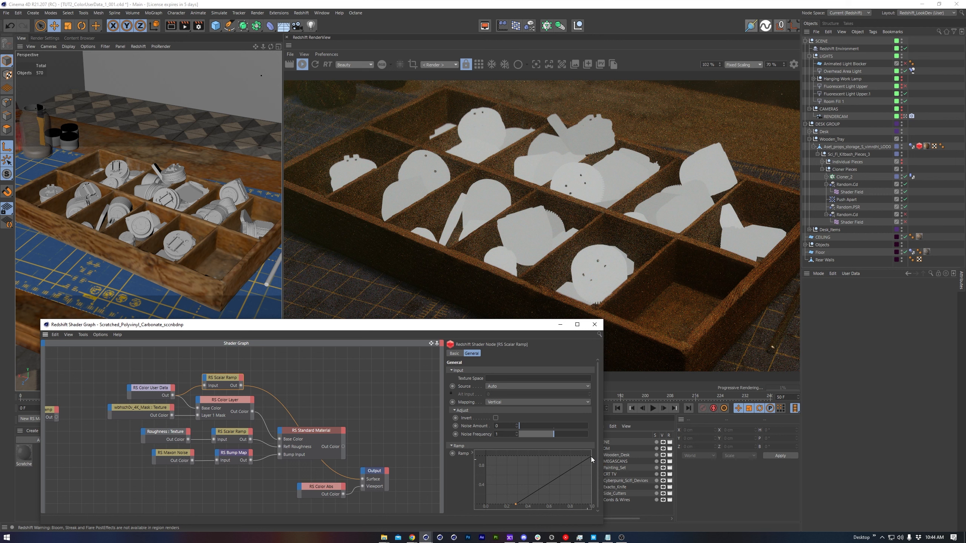
drag(591, 456, 554, 456)
drag(516, 505, 531, 505)
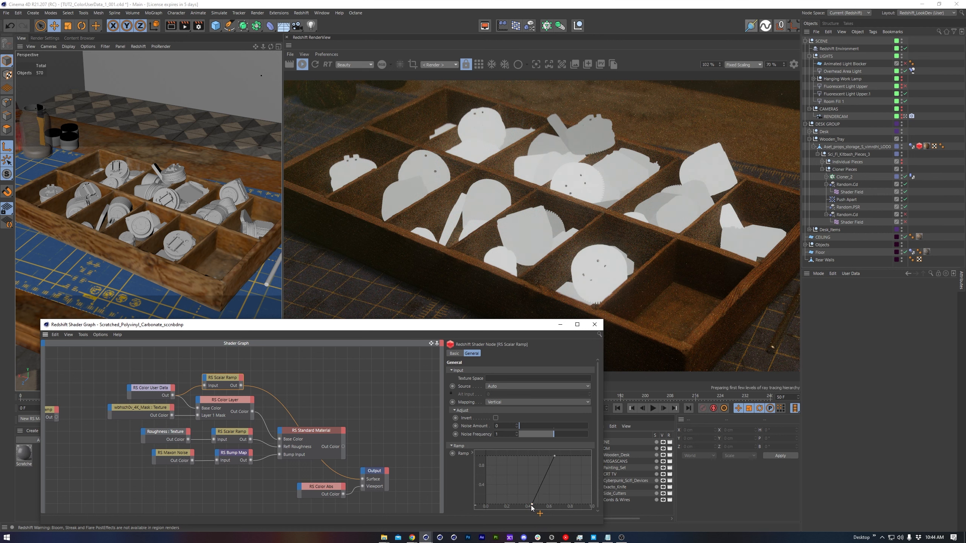
drag(555, 456, 583, 455)
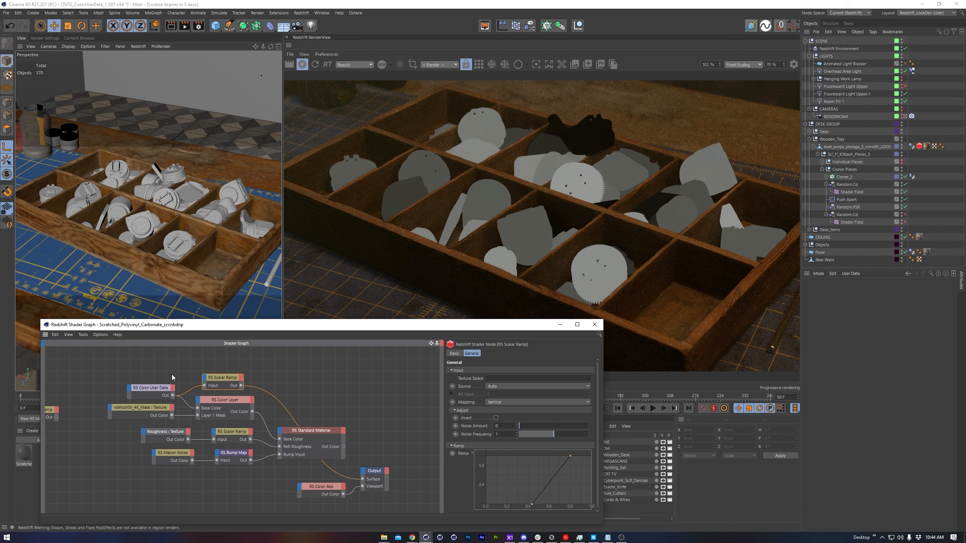
- Preview the 4K mask texture through the Output node and connect the new Scalar Ramp to the texture's Offset input
middle_drag(165, 376, 180, 381)
click(169, 416)
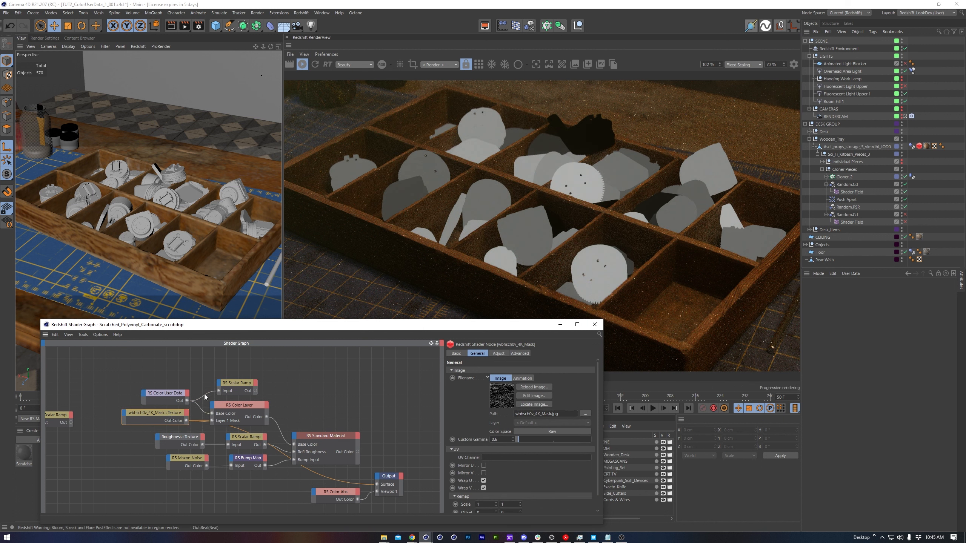
drag(126, 413, 124, 413)
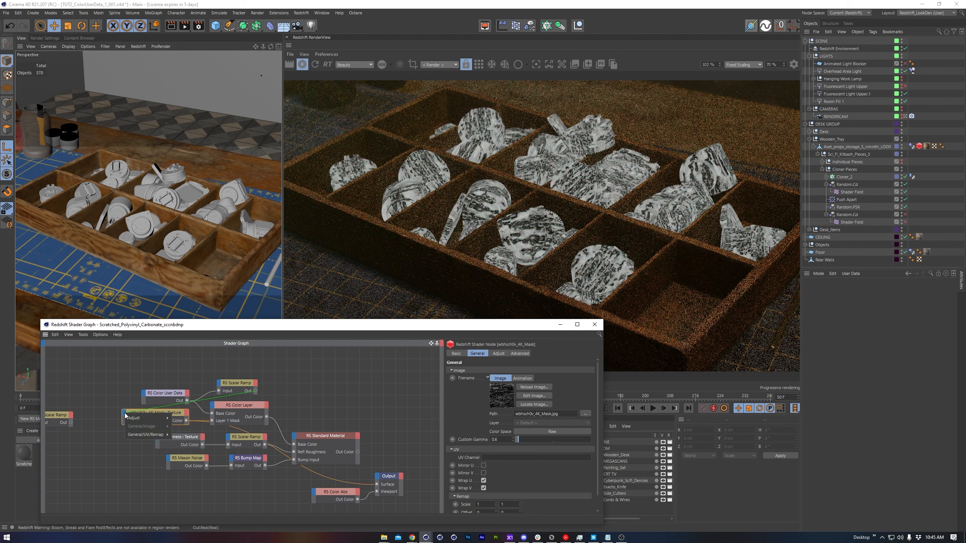
mouse_move(147, 437)
click(179, 444)
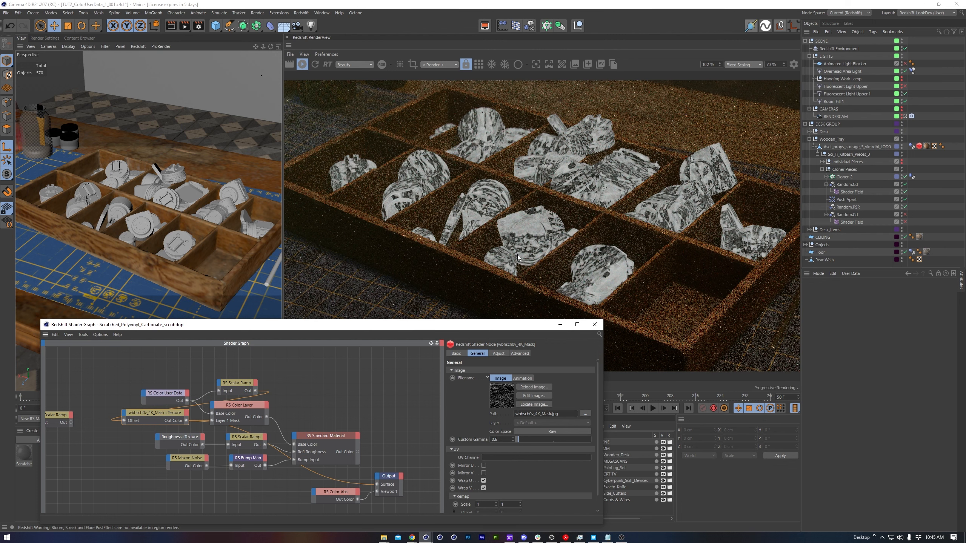
- Try several consecutive seeds, including 666 and 667, for the Noise shader in the Shader Field under Random.Cd
click(847, 184)
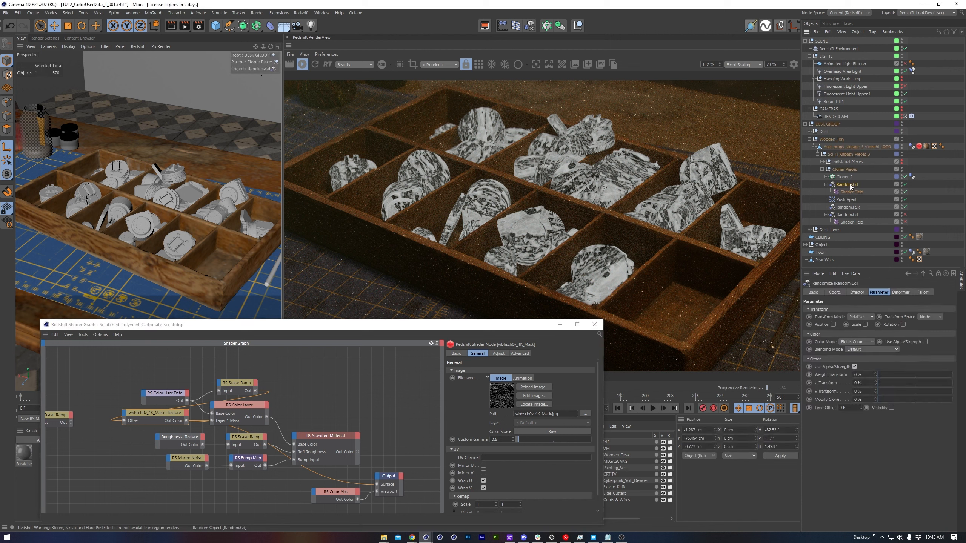
click(850, 192)
click(874, 292)
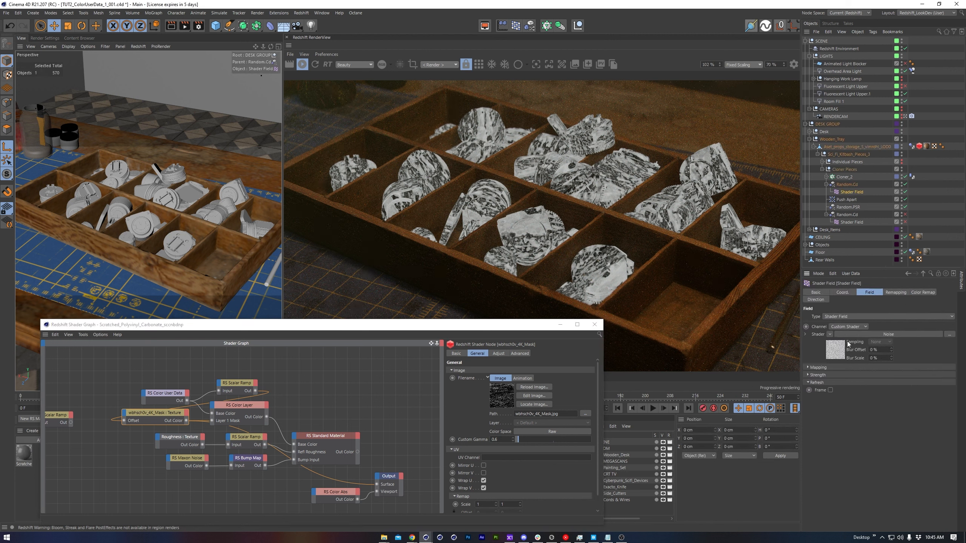
click(839, 349)
click(874, 369)
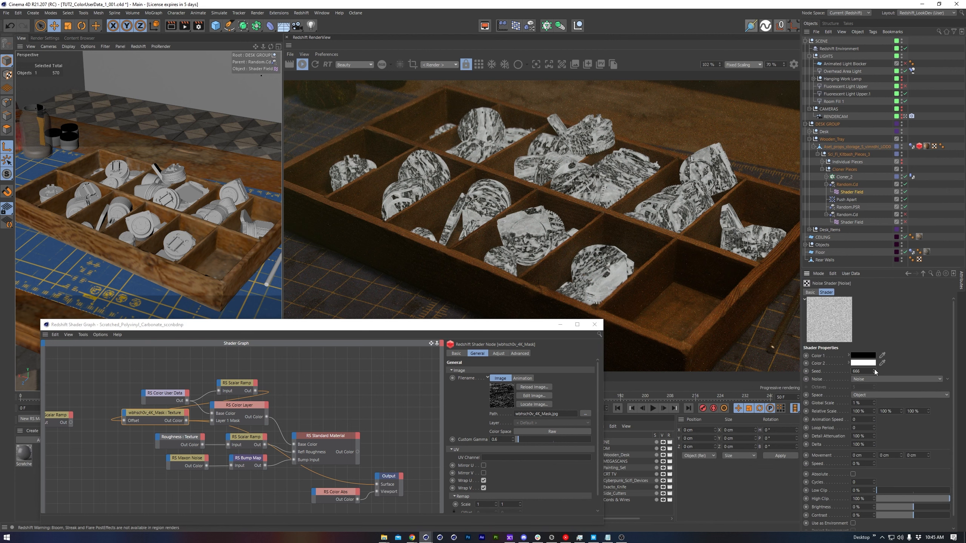
click(874, 370)
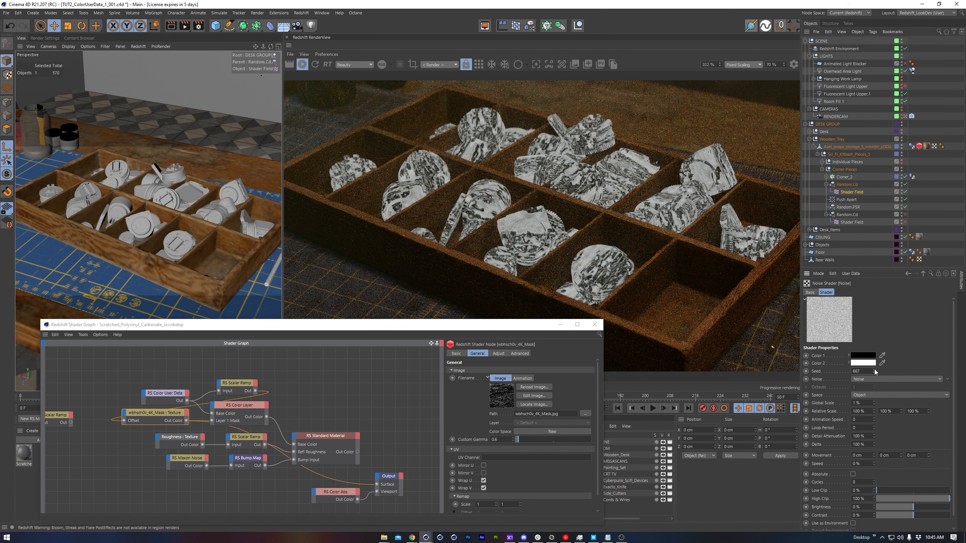
click(874, 370)
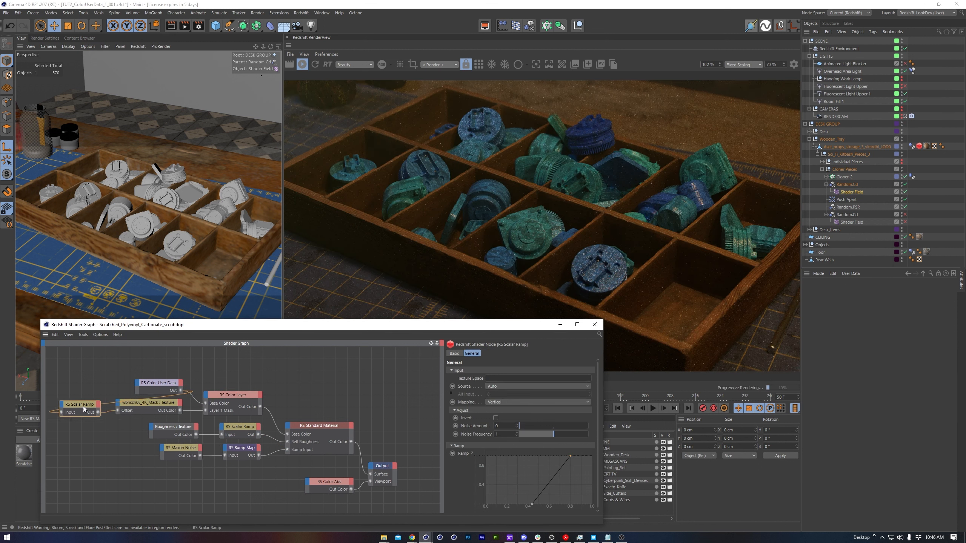
- Reopen the Shader Field's Noise shader and raise its seed to 675 for a different color and scratch distribution
click(854, 193)
click(888, 334)
click(873, 370)
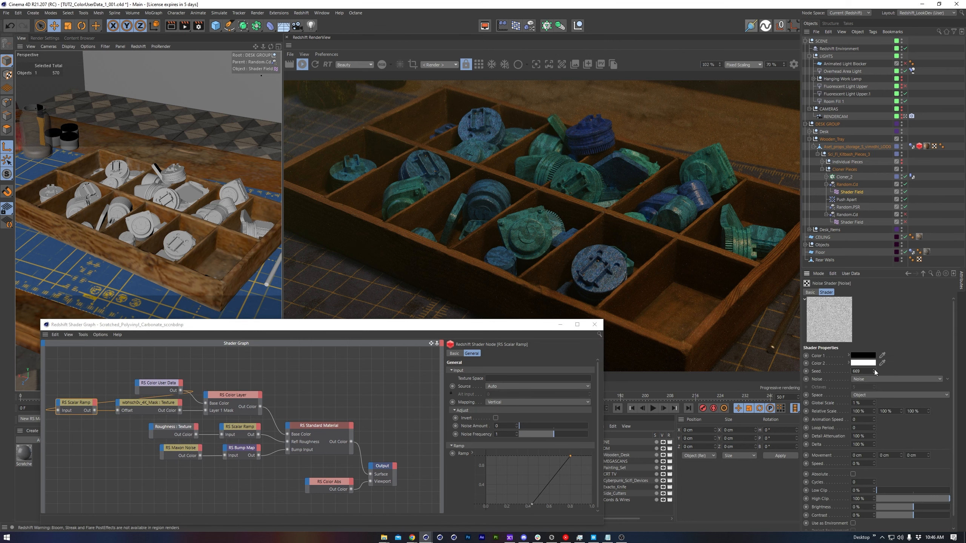
click(874, 370)
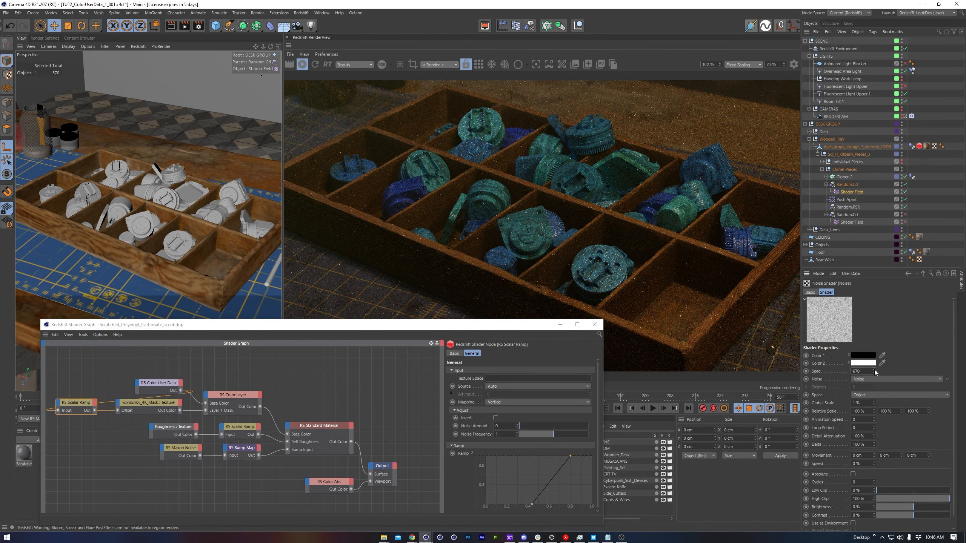
click(873, 370)
click(874, 370)
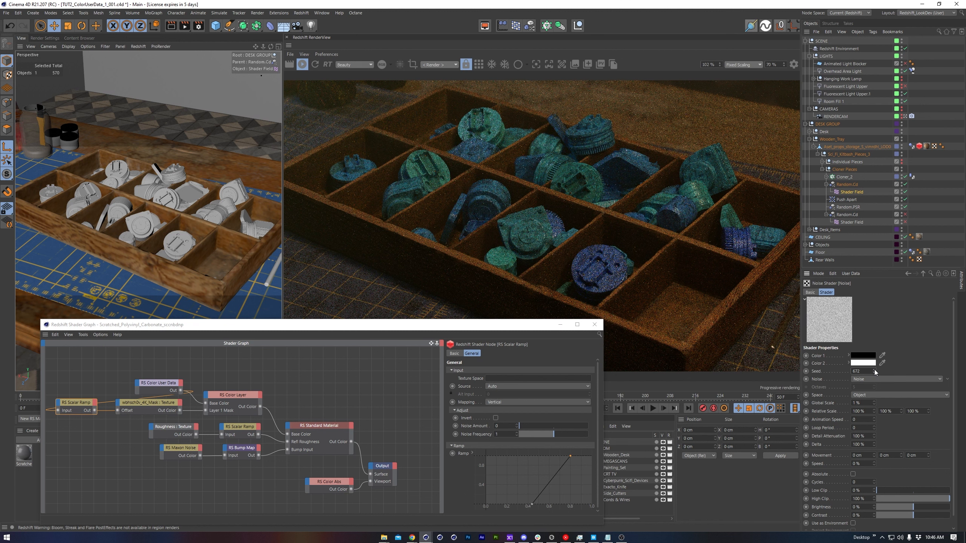
click(874, 370)
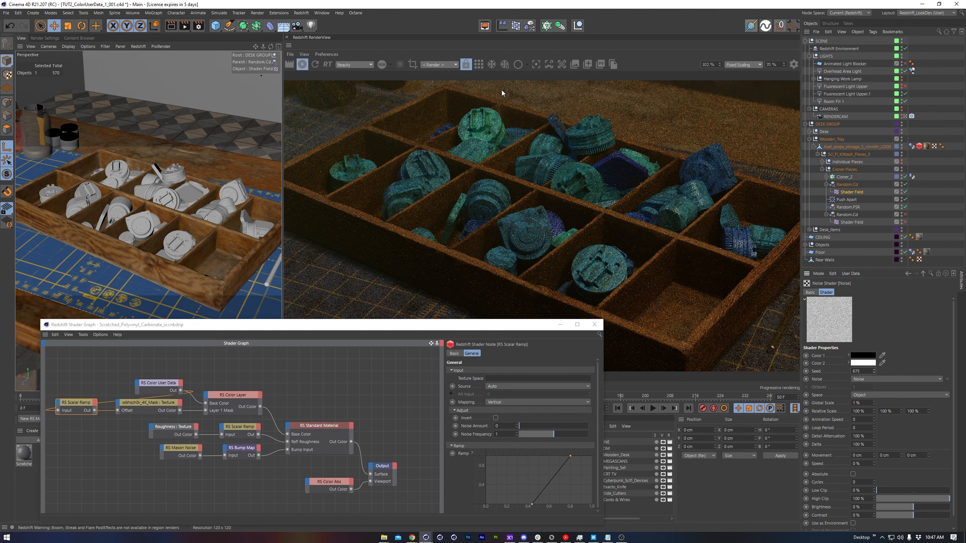
- Try the MoGraph Index Ratio and object color attributes on the RS Color User Data node
click(479, 64)
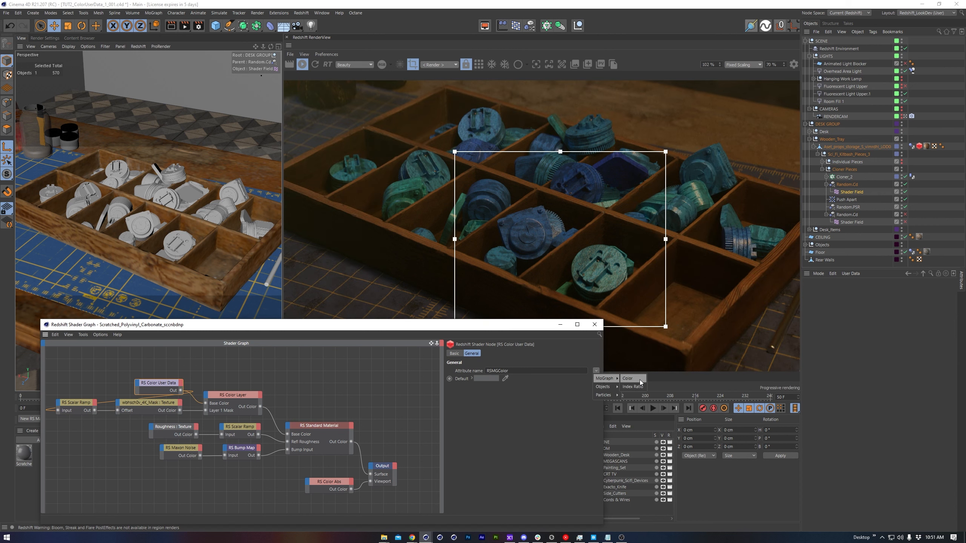
click(633, 386)
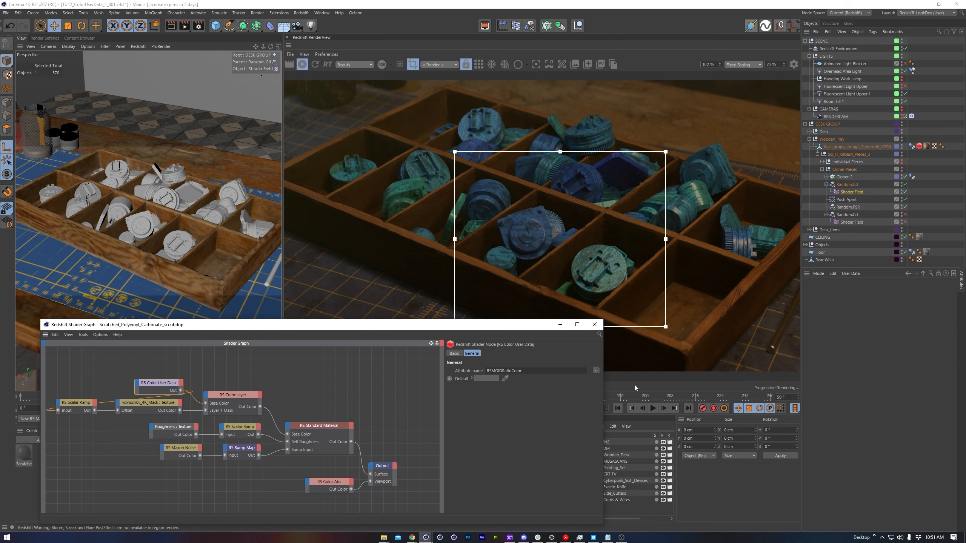
click(595, 370)
mouse_move(606, 387)
click(635, 387)
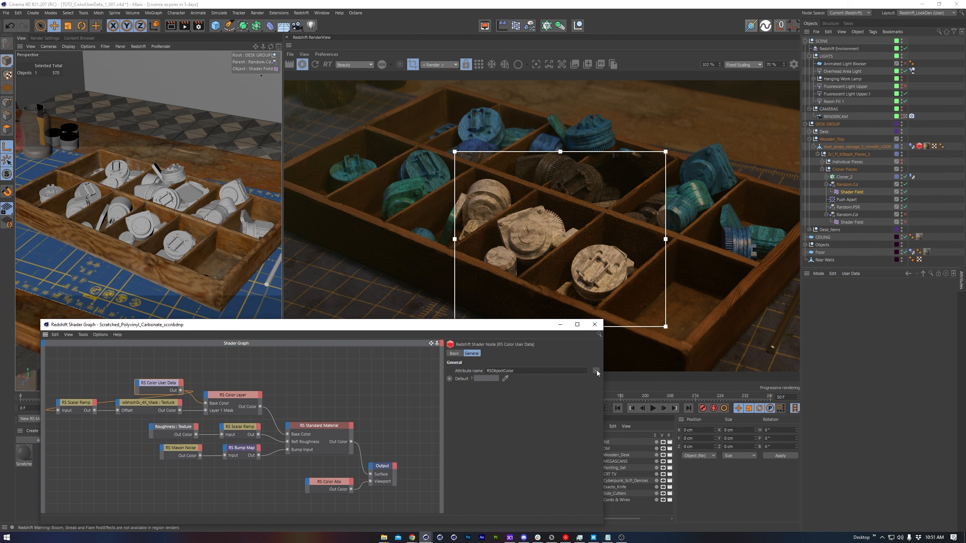
- Try the layer color attribute on the RS Color User Data node, then switch it to RSGeomIDColor
click(596, 370)
click(635, 402)
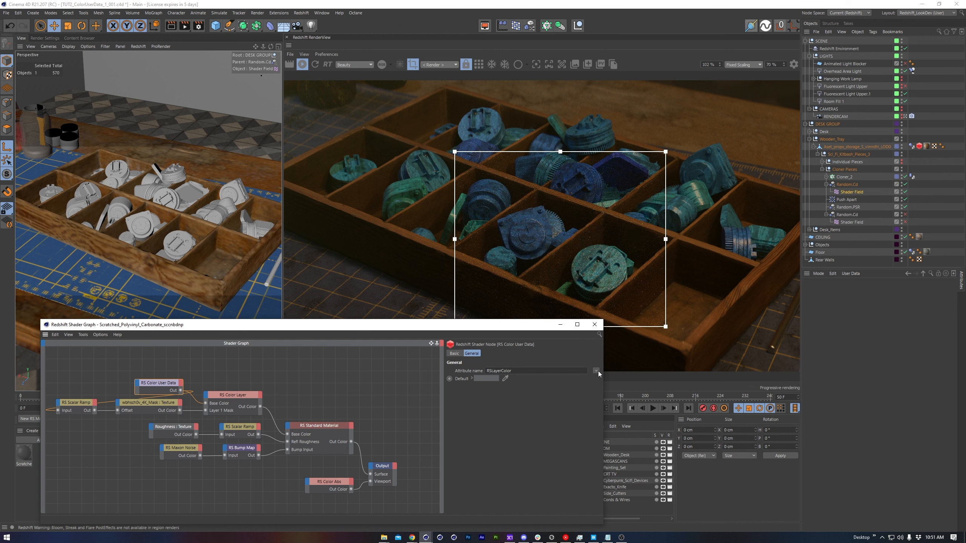
click(598, 371)
mouse_move(607, 387)
click(635, 418)
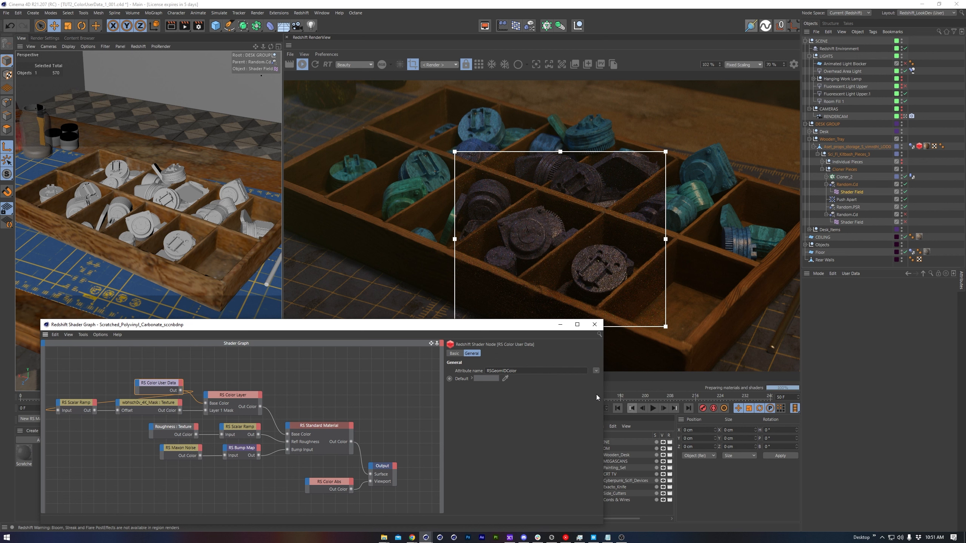